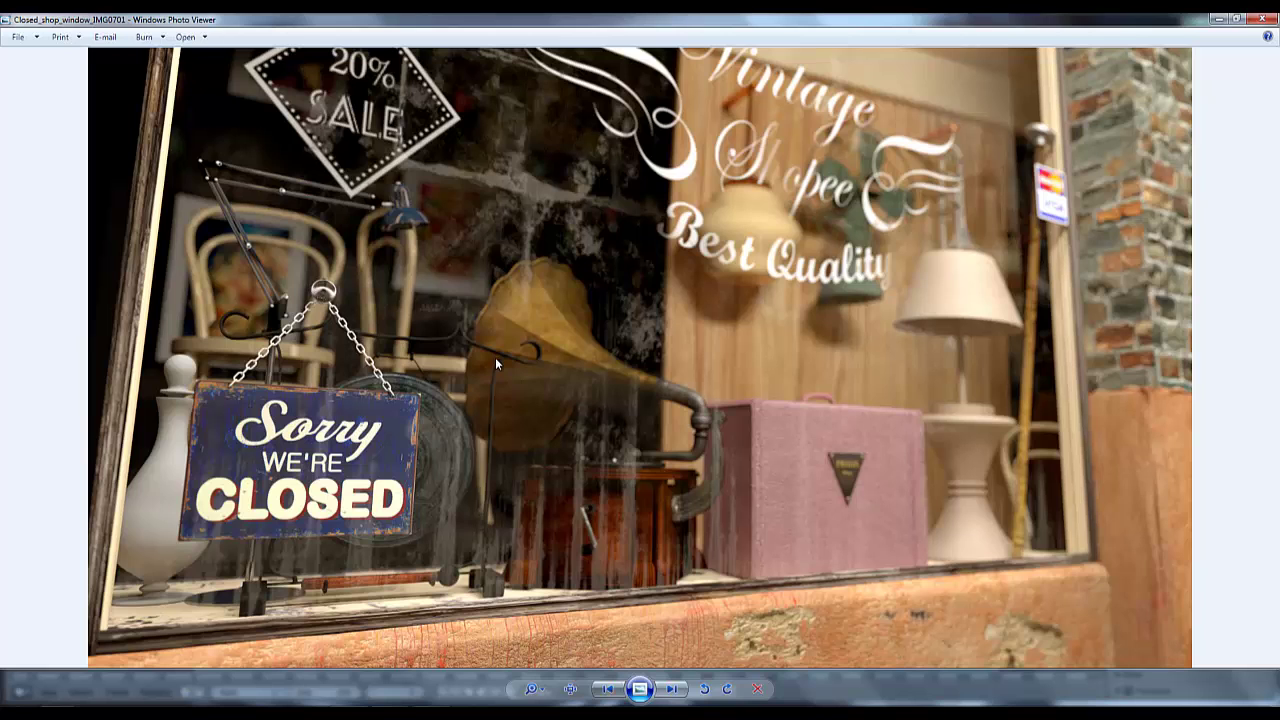
- Open Realistic_Glass_Tut.blend from Recent and orbit around the shop interior, chairs and window wall
{"action": "left_click", "coordinate": [1262, 18]}
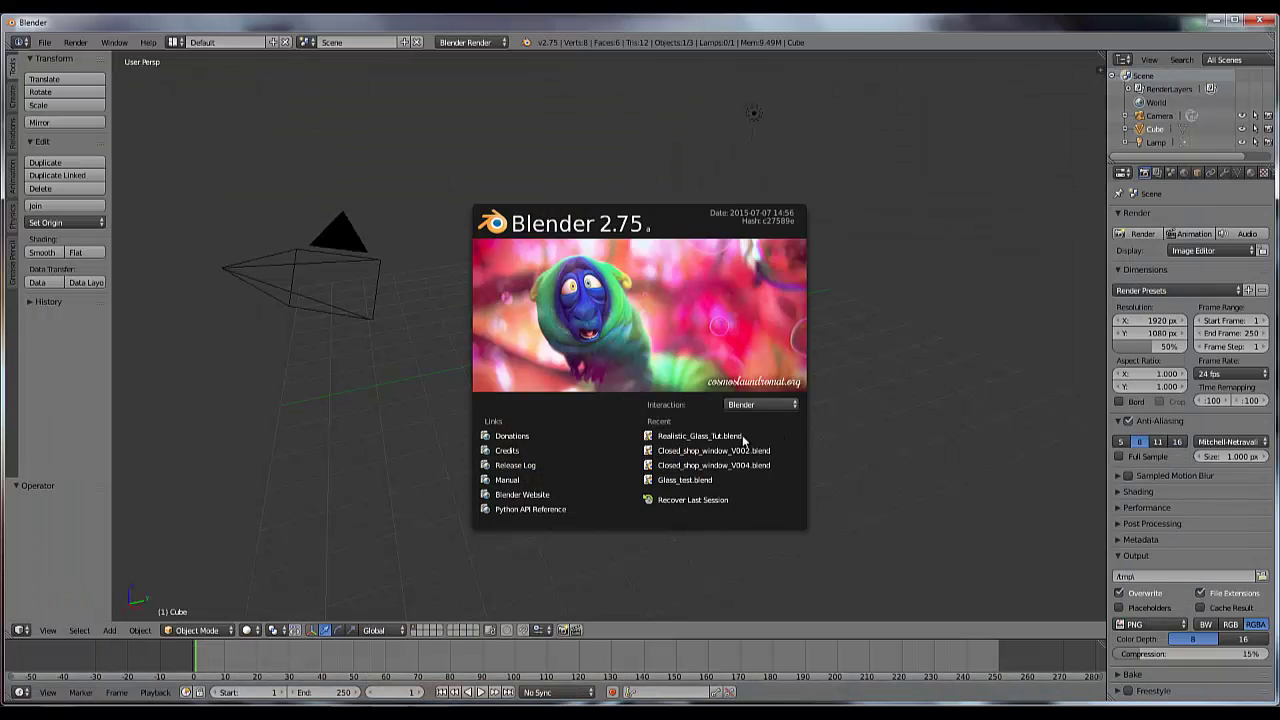
{"action": "left_click", "coordinate": [688, 438]}
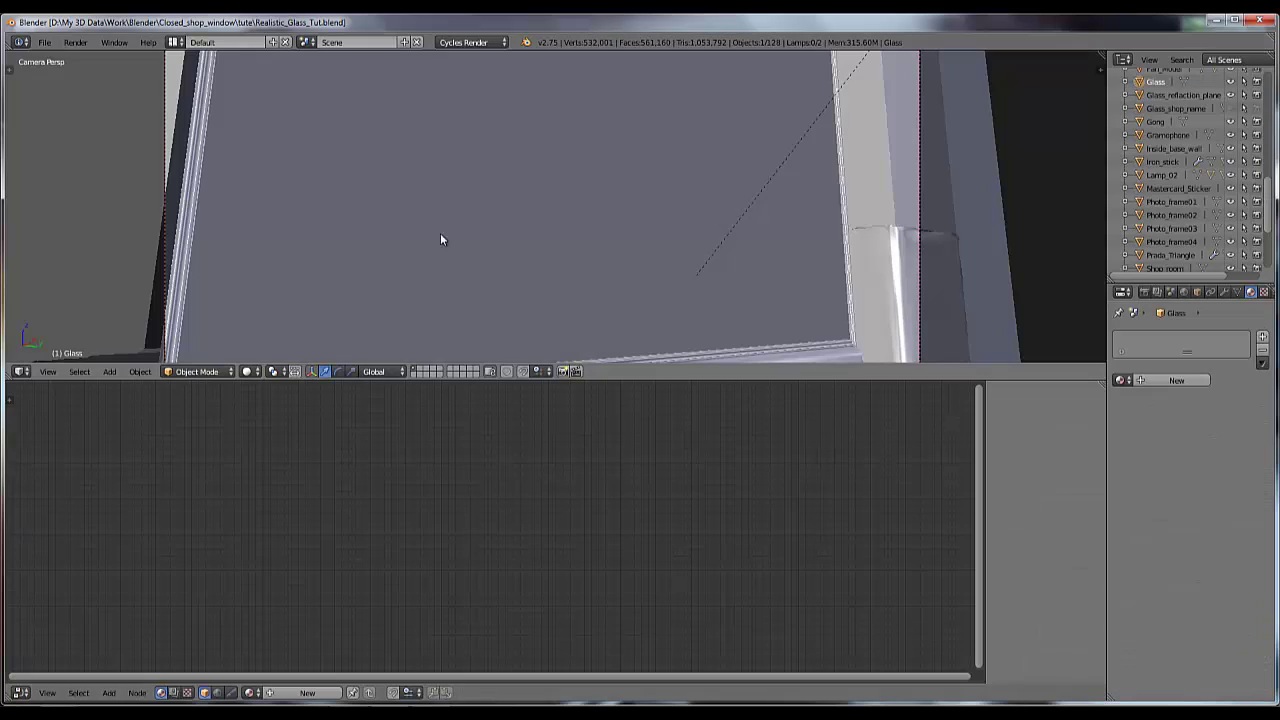
{"action": "middle_click_drag", "start_coordinate": [440, 236], "coordinate": [515, 260]}
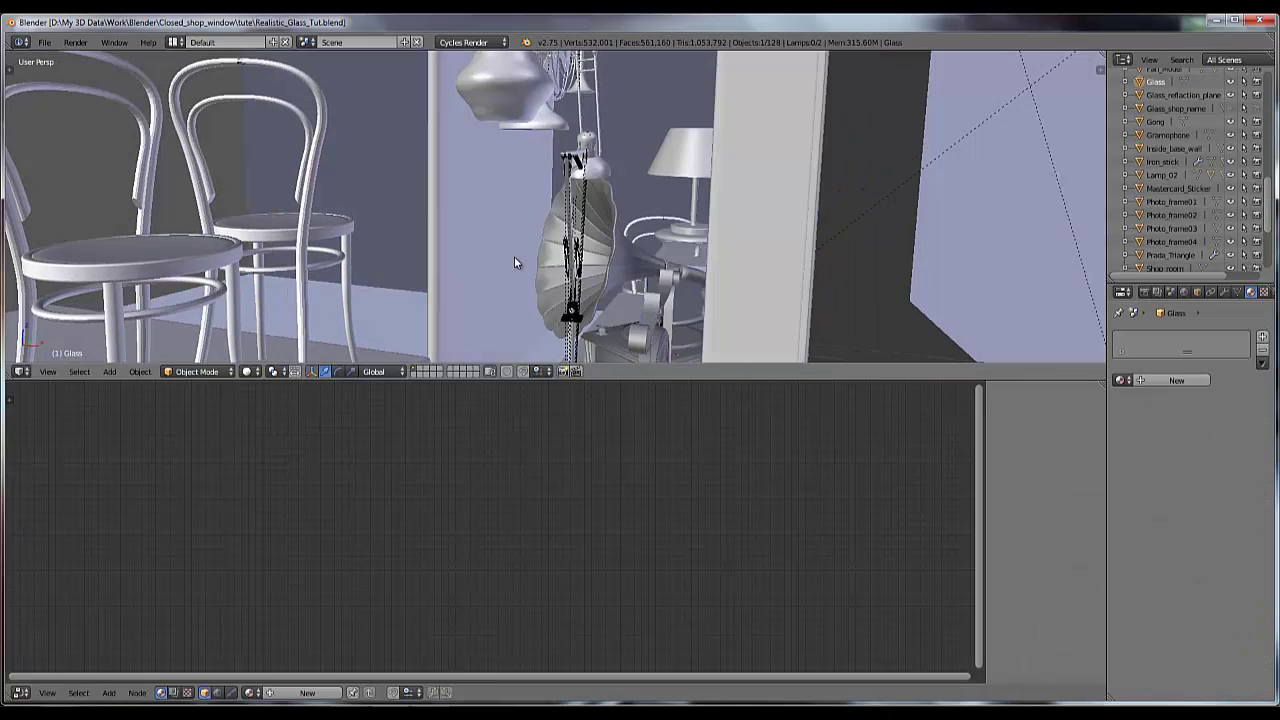
{"action": "scroll", "coordinate": [494, 237], "scroll_direction": "up", "scroll_amount": 5}
{"action": "middle_click_drag", "start_coordinate": [571, 220], "coordinate": [488, 139]}
{"action": "middle_click_drag", "start_coordinate": [562, 235], "coordinate": [535, 242]}
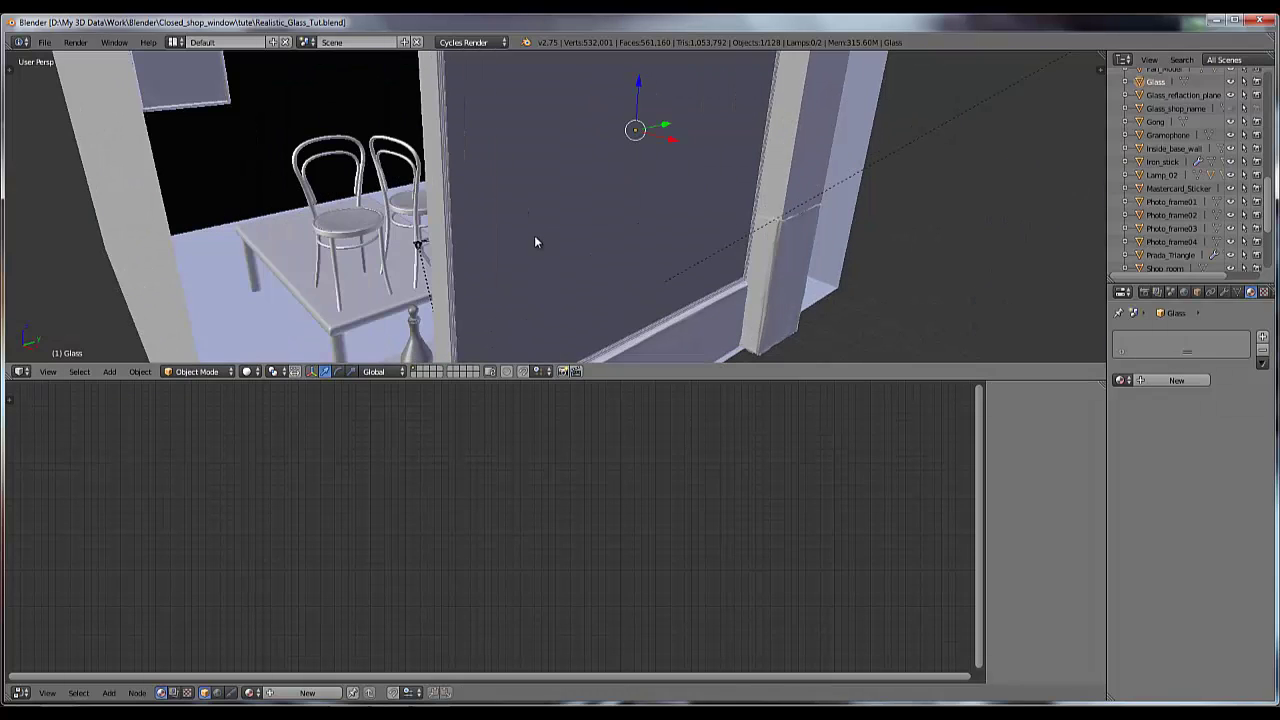
{"action": "middle_click_drag", "start_coordinate": [634, 246], "coordinate": [617, 221]}
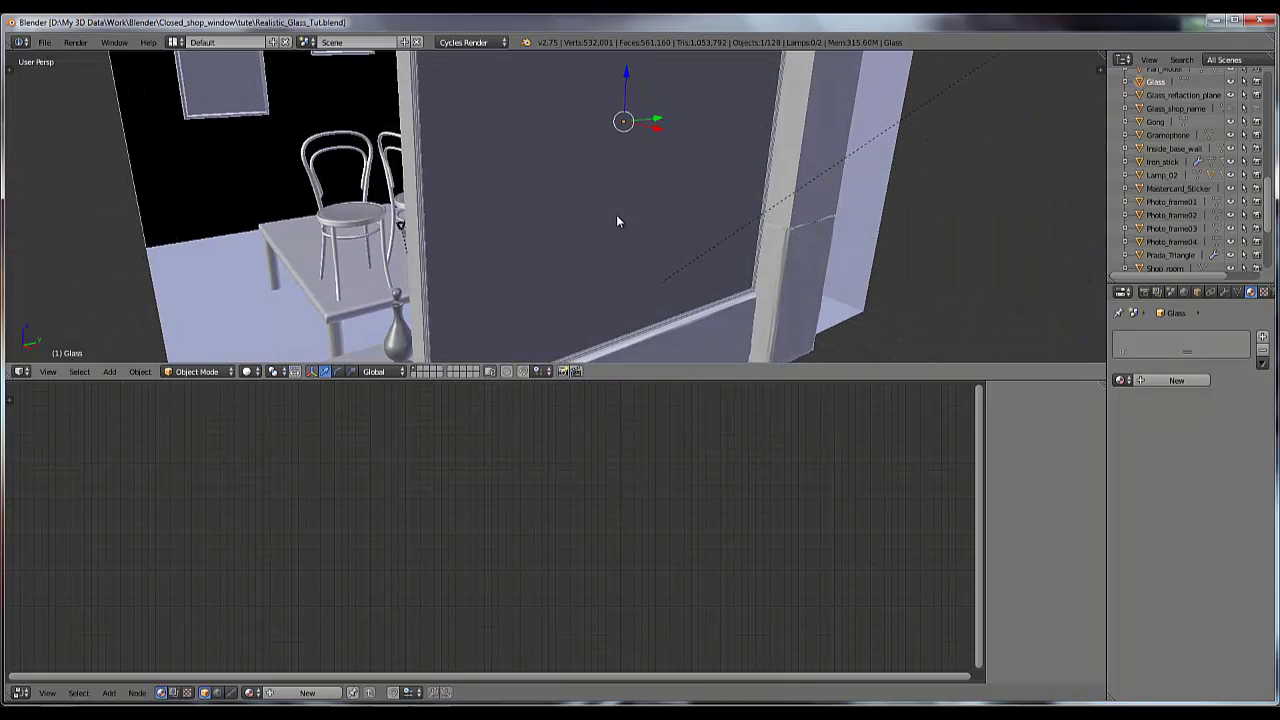
{"action": "key", "text": "KP_Divide"}
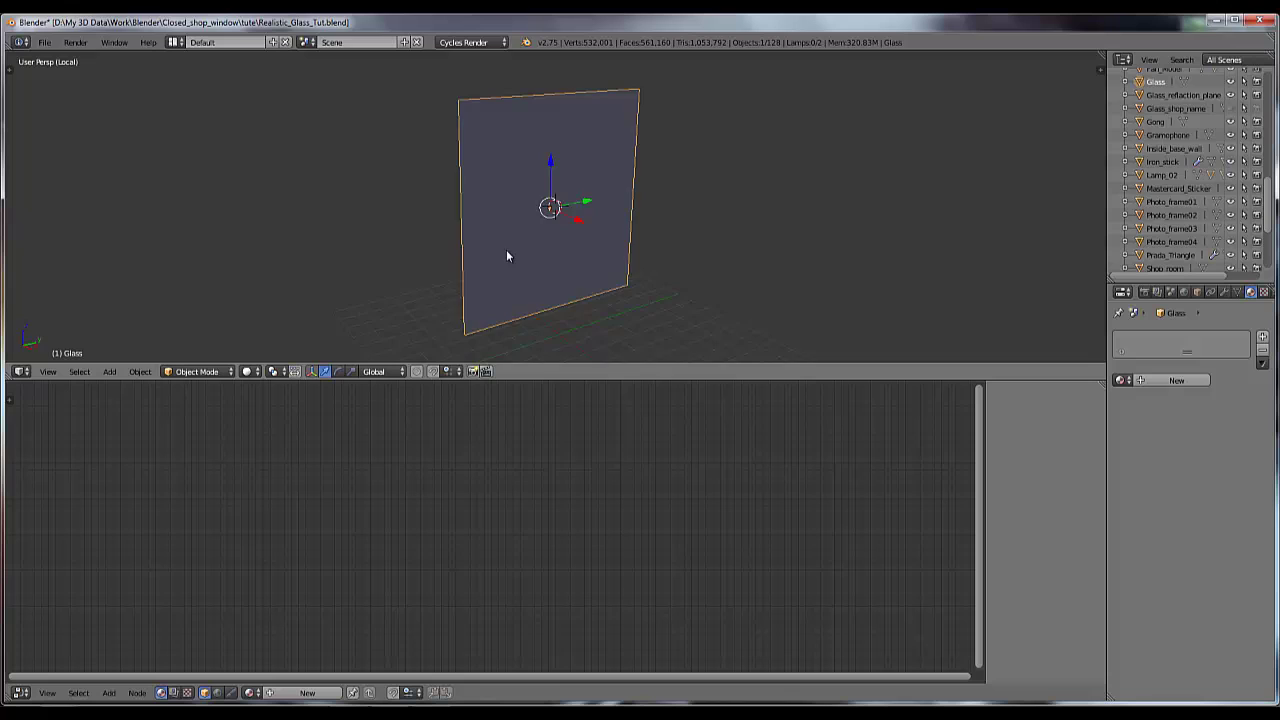
{"action": "middle_click_drag", "start_coordinate": [507, 253], "coordinate": [530, 205]}
{"action": "key", "text": "KP_Divide"}
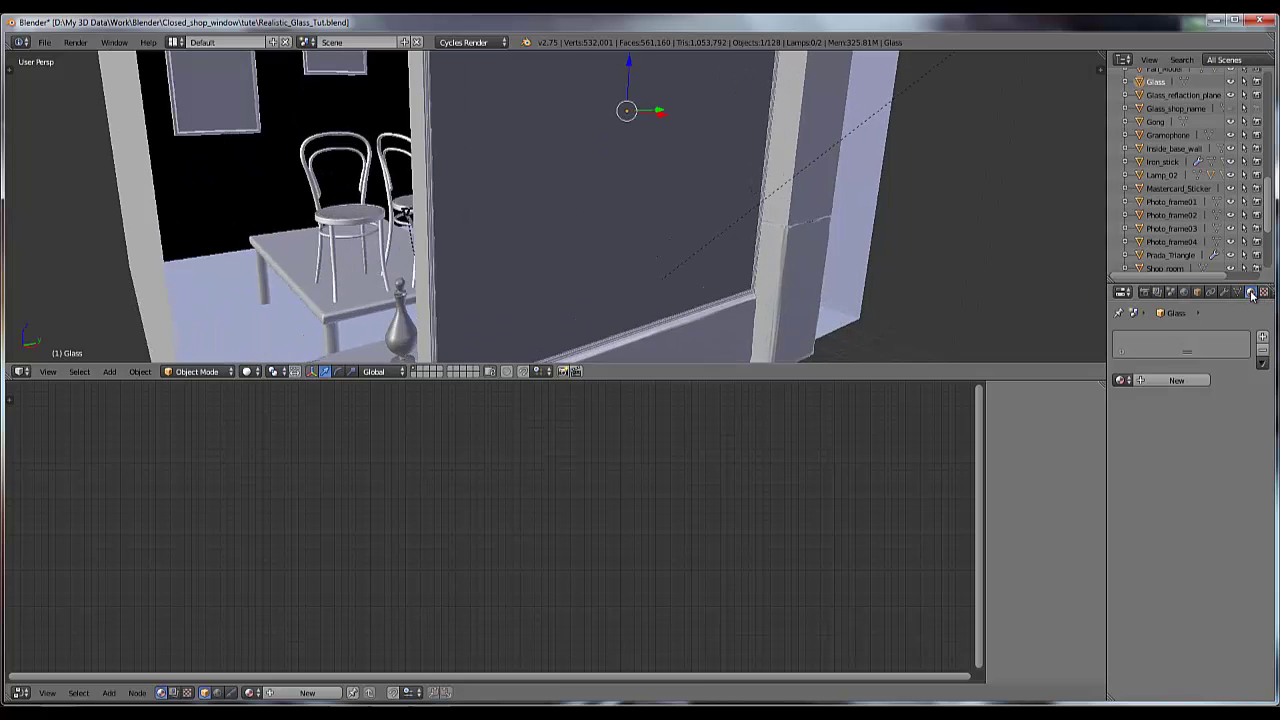
- Create a new material on the Glass object with Glass BSDF as its surface shader
{"action": "left_click", "coordinate": [1156, 382]}
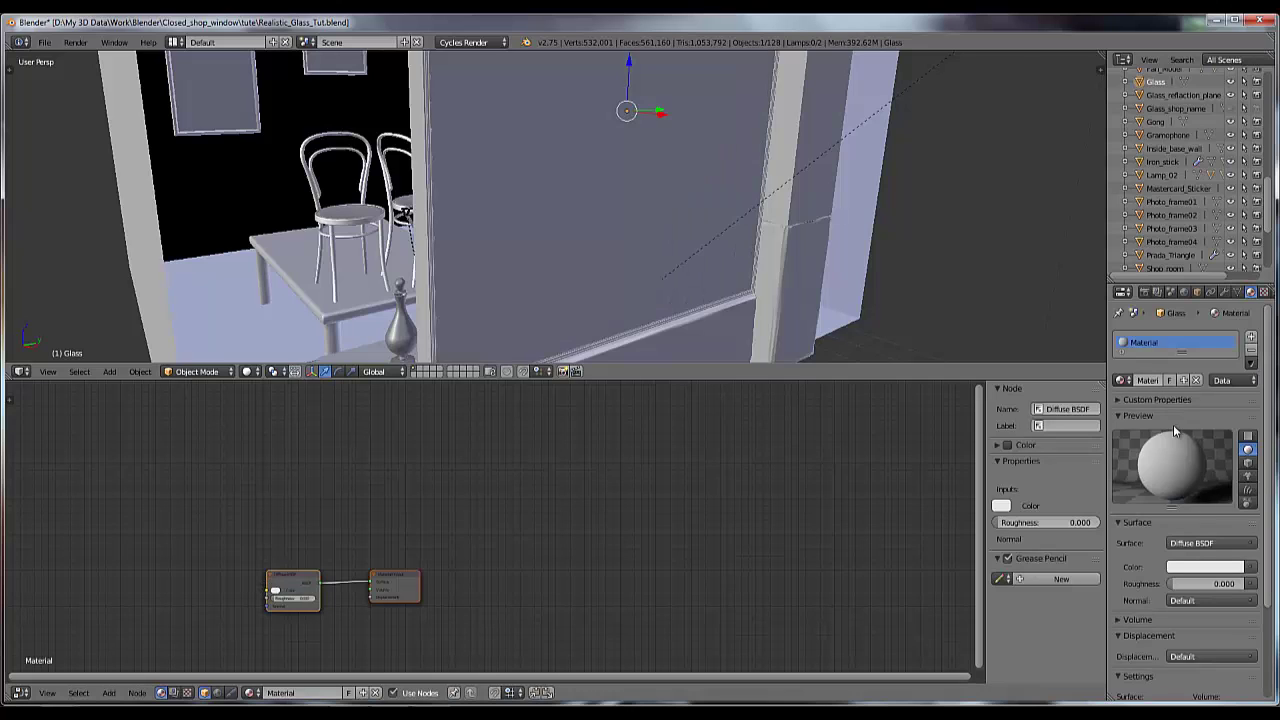
{"action": "left_click", "coordinate": [1188, 545]}
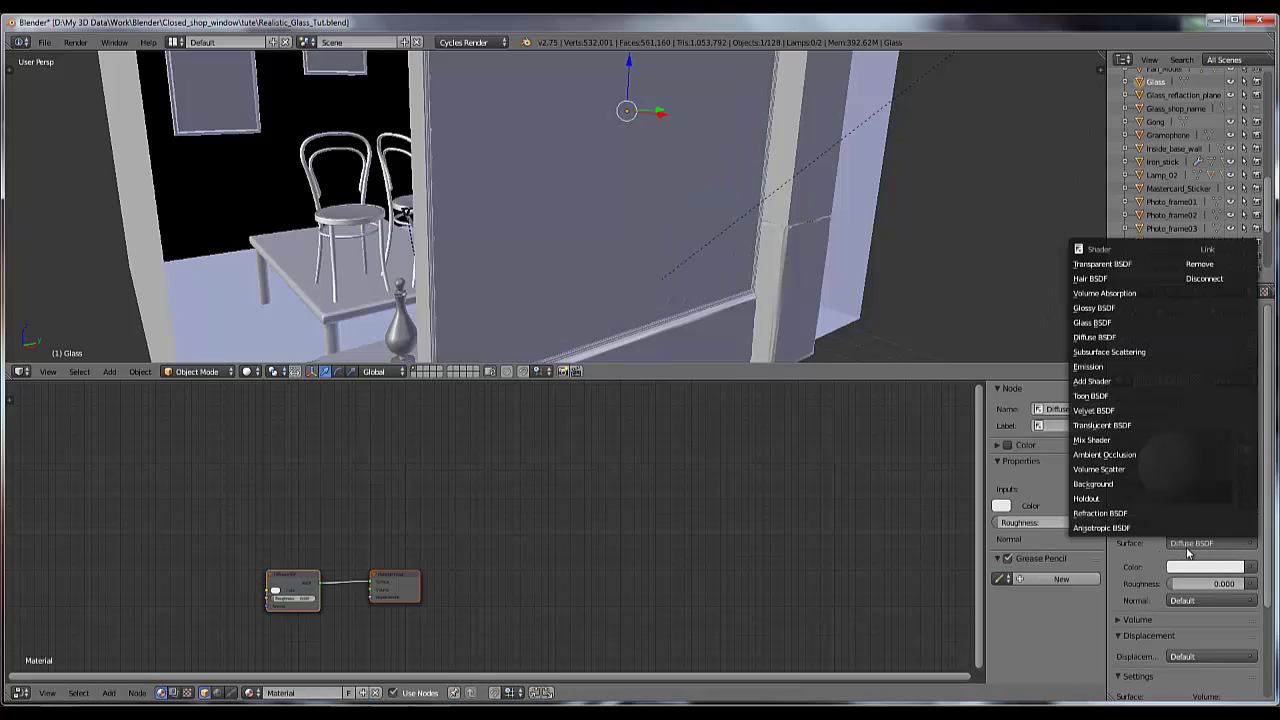
{"action": "left_click", "coordinate": [1093, 322]}
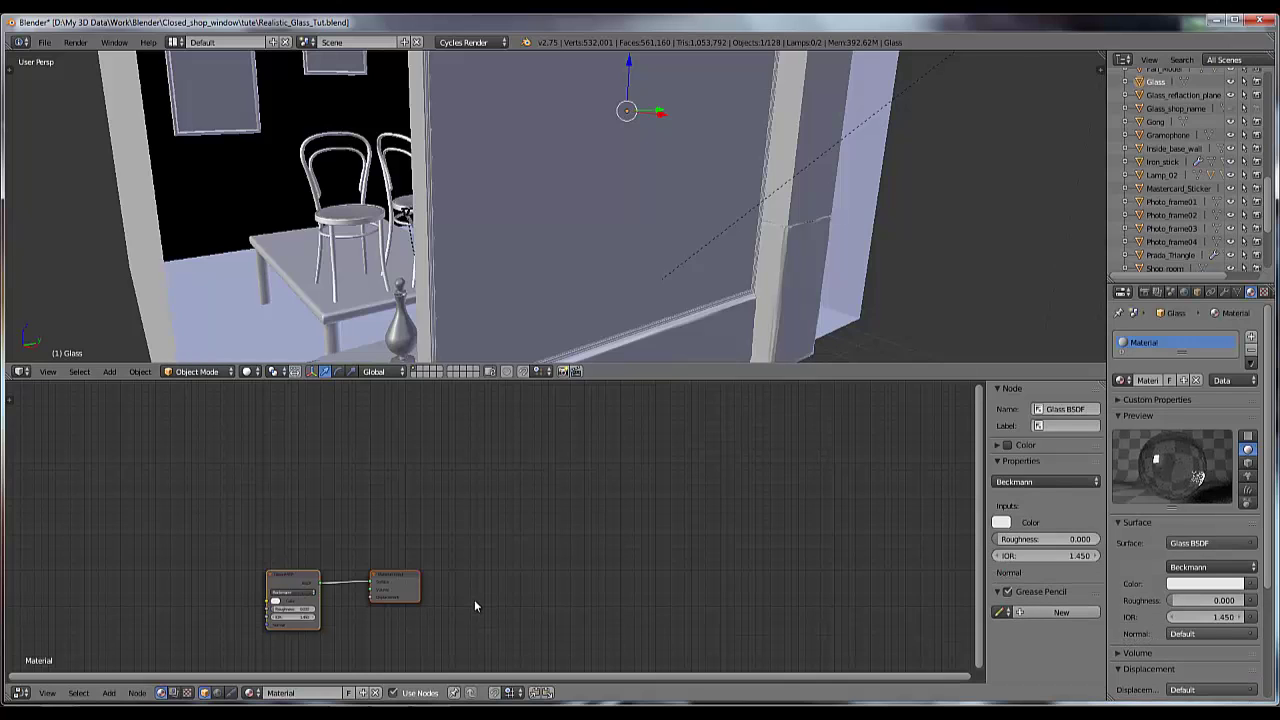
{"action": "scroll", "coordinate": [474, 606], "scroll_direction": "up", "scroll_amount": 1}
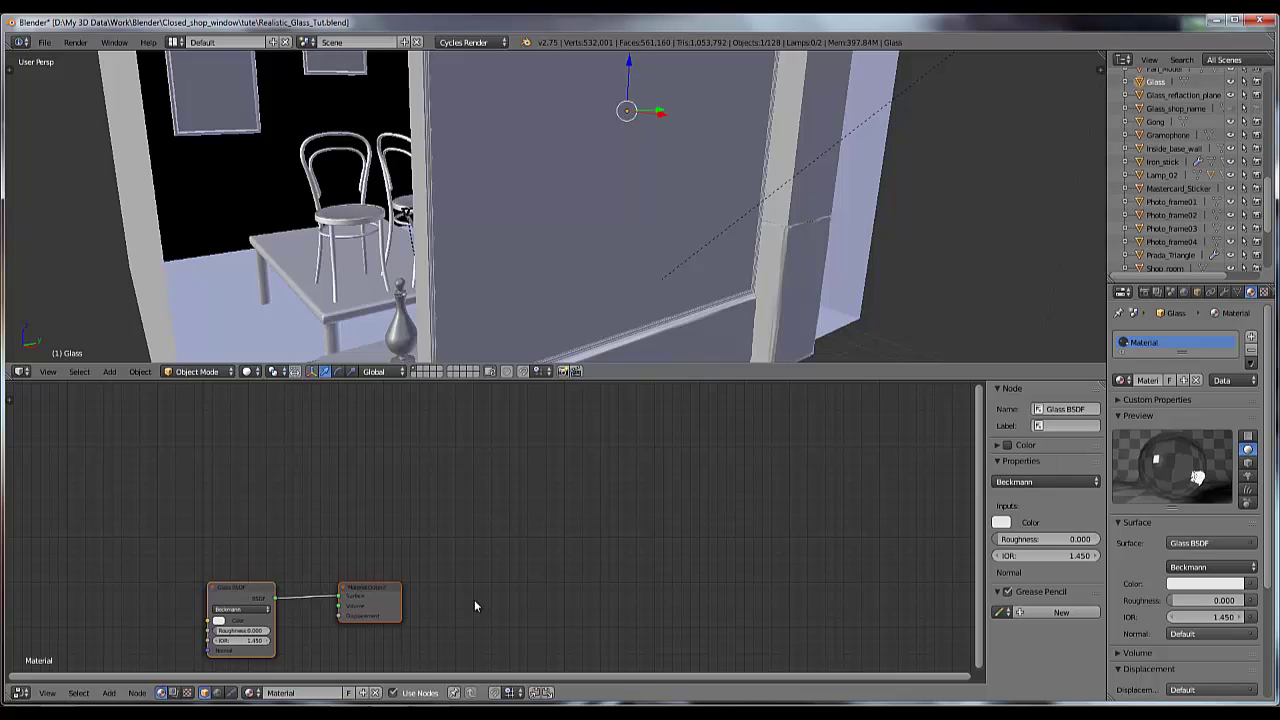
- Add a Transparent BSDF node above the Glass BSDF and move the Material Output aside
{"action": "left_click", "coordinate": [109, 693]}
{"action": "mouse_move", "coordinate": [130, 638]}
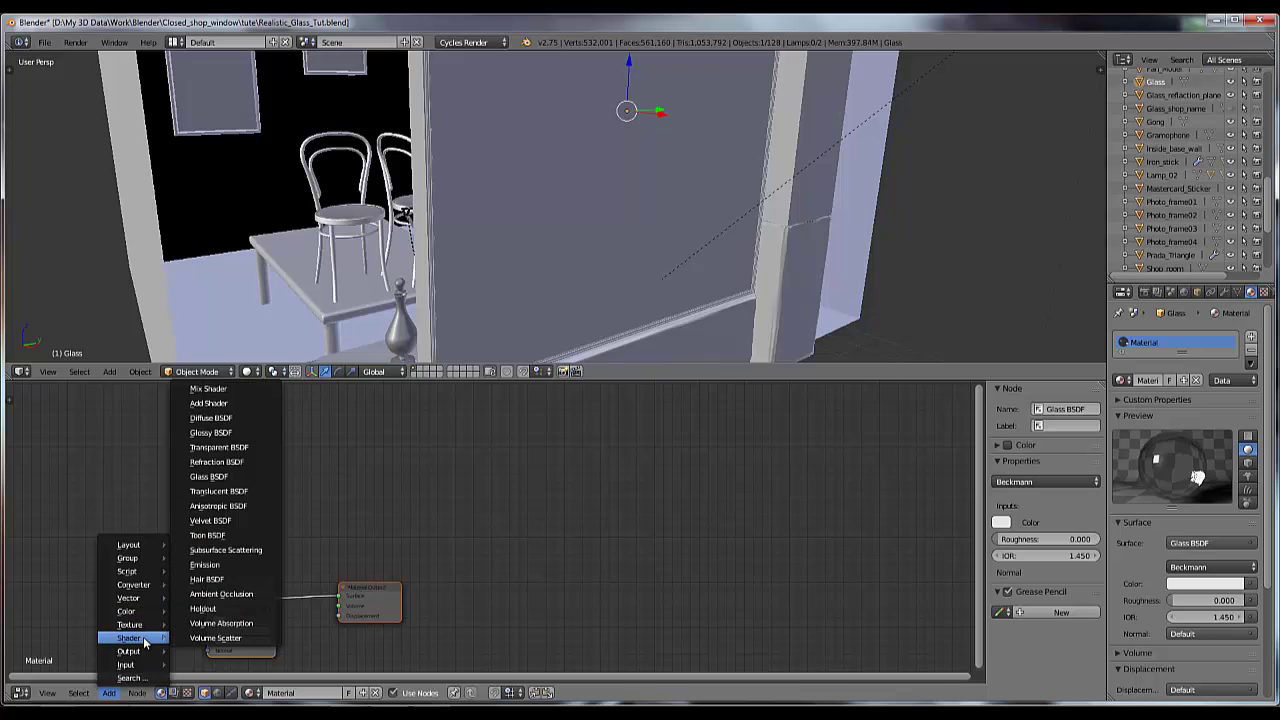
{"action": "left_click", "coordinate": [228, 447]}
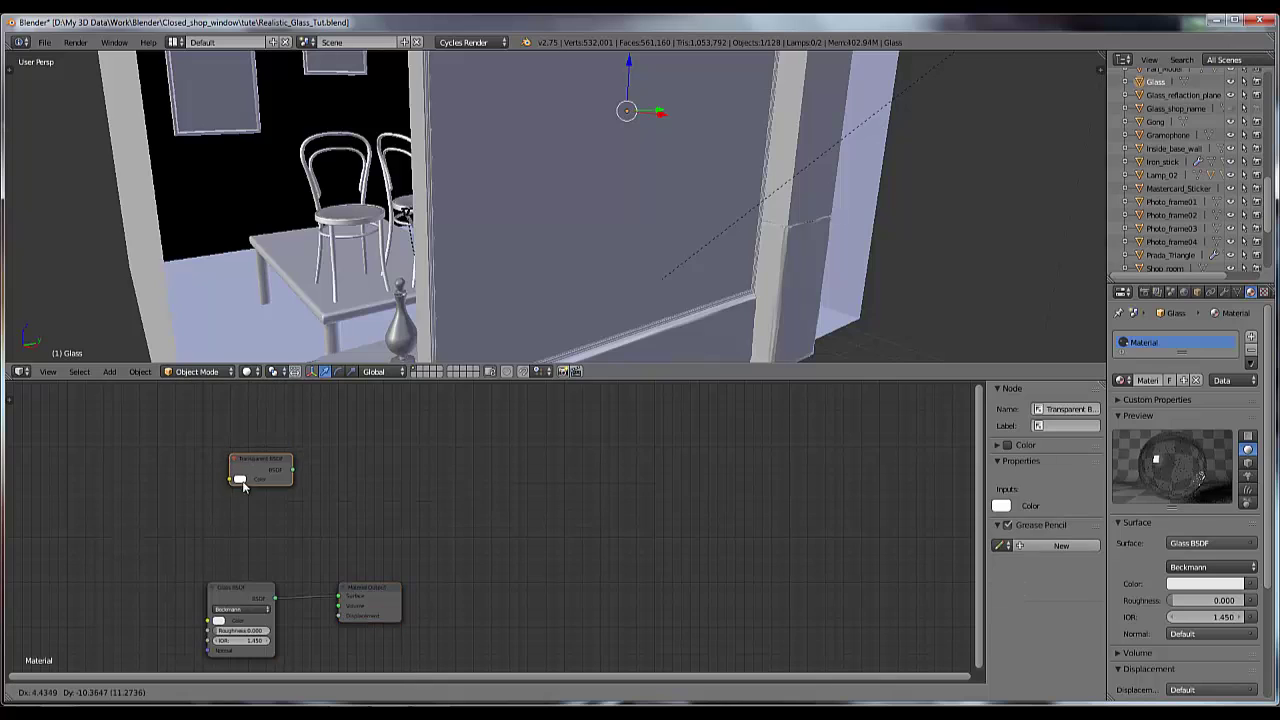
{"action": "left_click", "coordinate": [230, 550]}
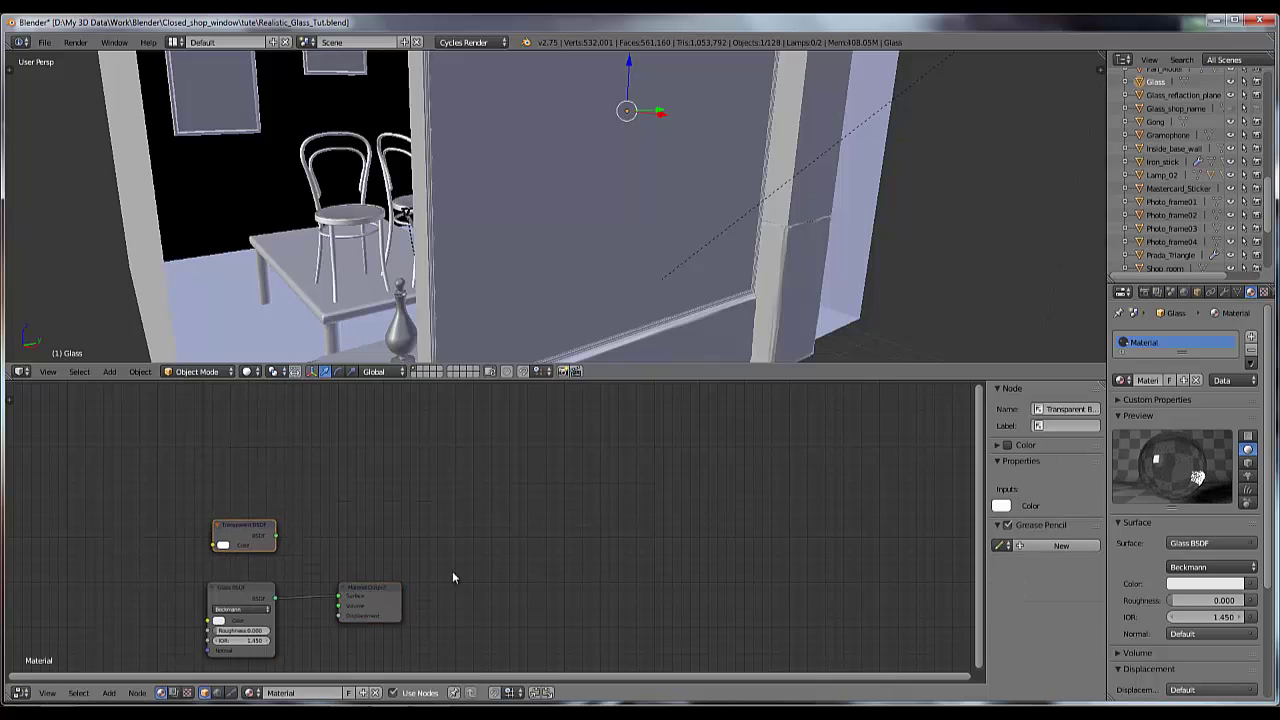
{"action": "left_click_drag", "start_coordinate": [381, 600], "coordinate": [518, 527]}
- Insert a Mix Shader before the output, with Transparent BSDF first and Glass BSDF second
{"action": "left_click", "coordinate": [109, 692]}
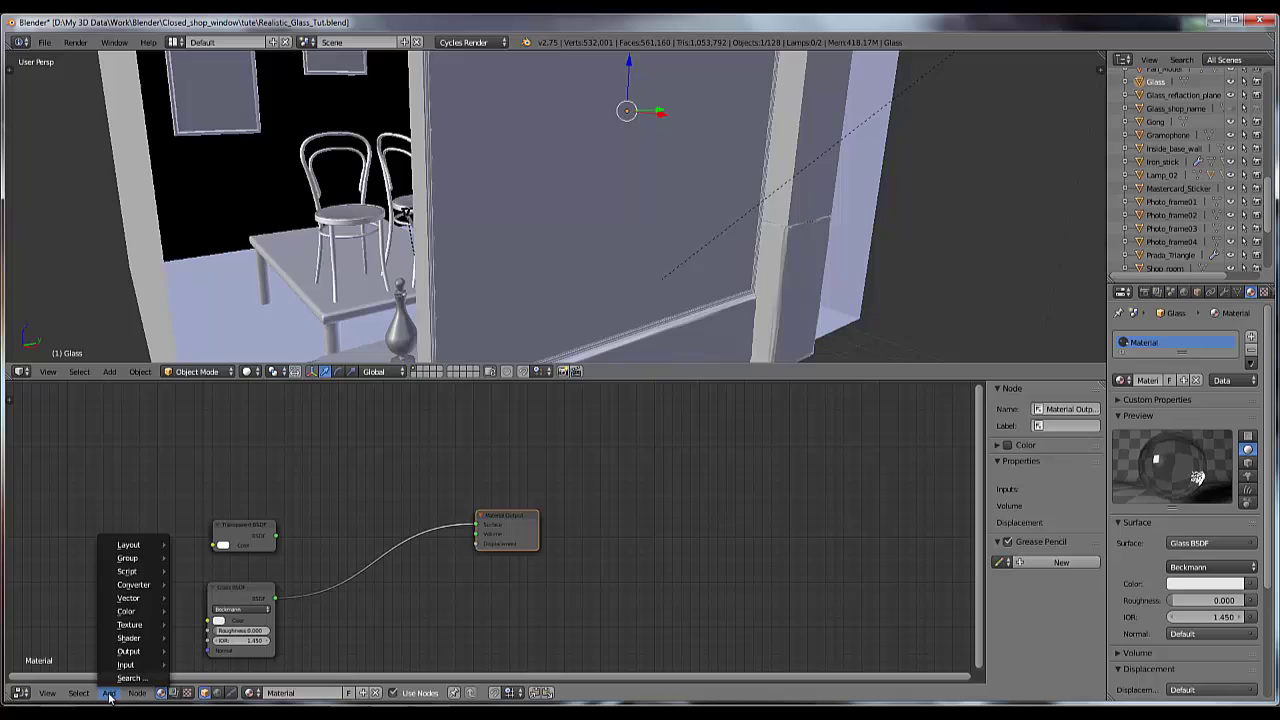
{"action": "mouse_move", "coordinate": [140, 638]}
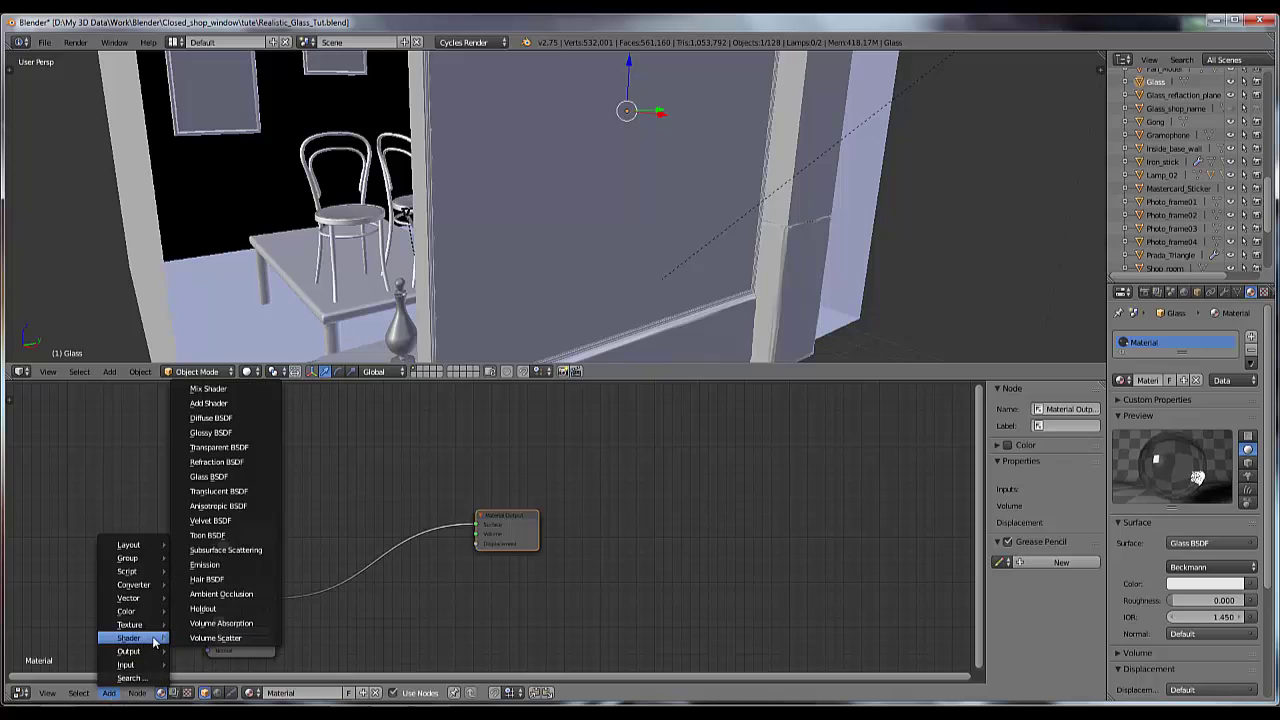
{"action": "left_click", "coordinate": [208, 389]}
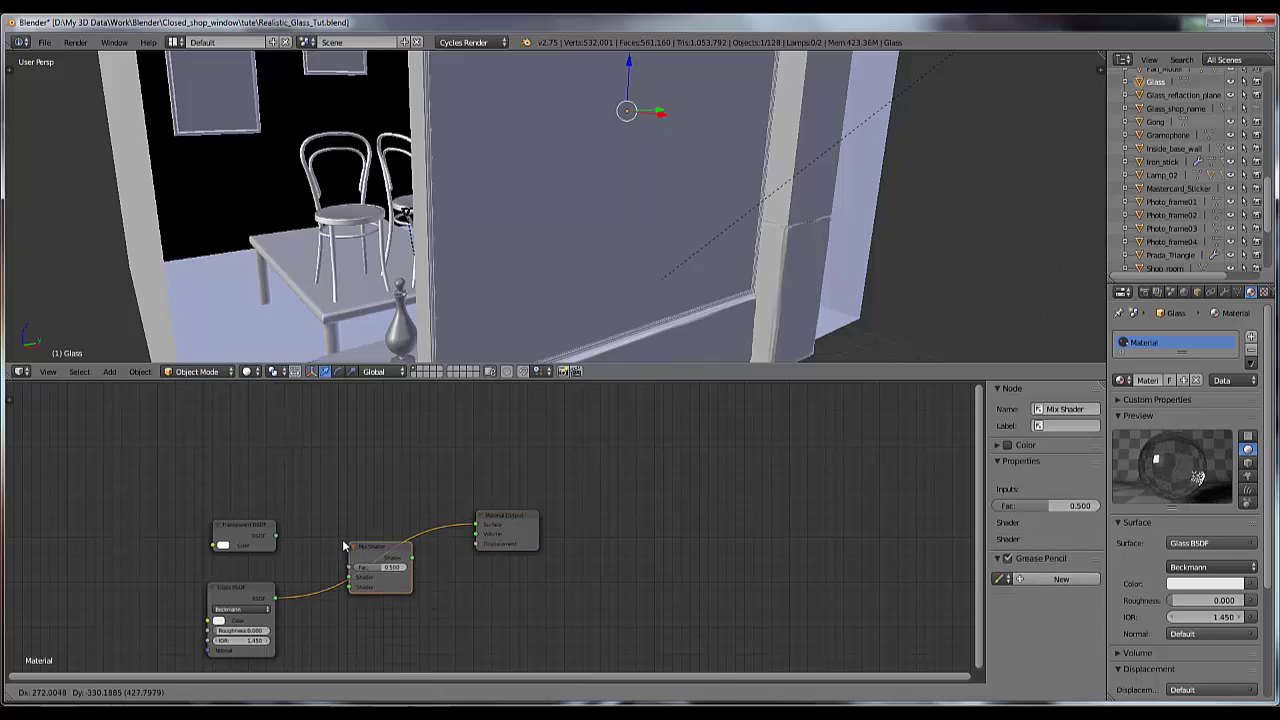
{"action": "left_click", "coordinate": [371, 540]}
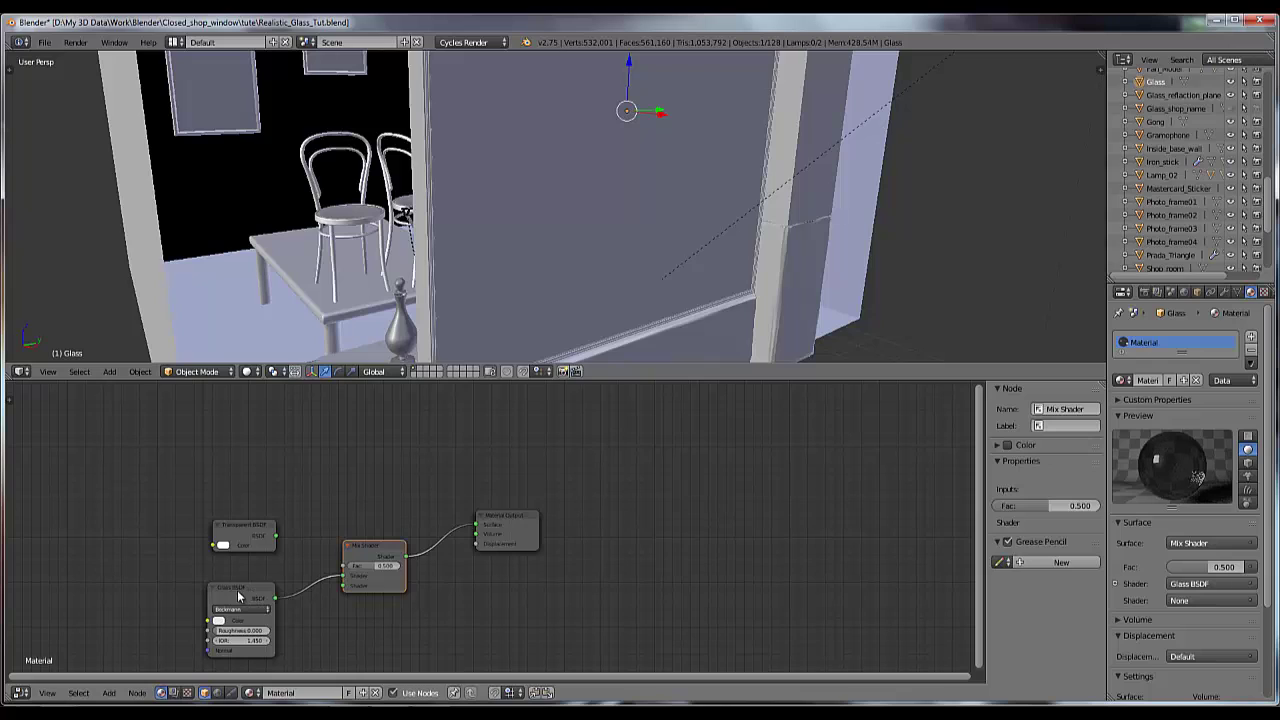
{"action": "left_click_drag", "start_coordinate": [241, 595], "coordinate": [220, 588]}
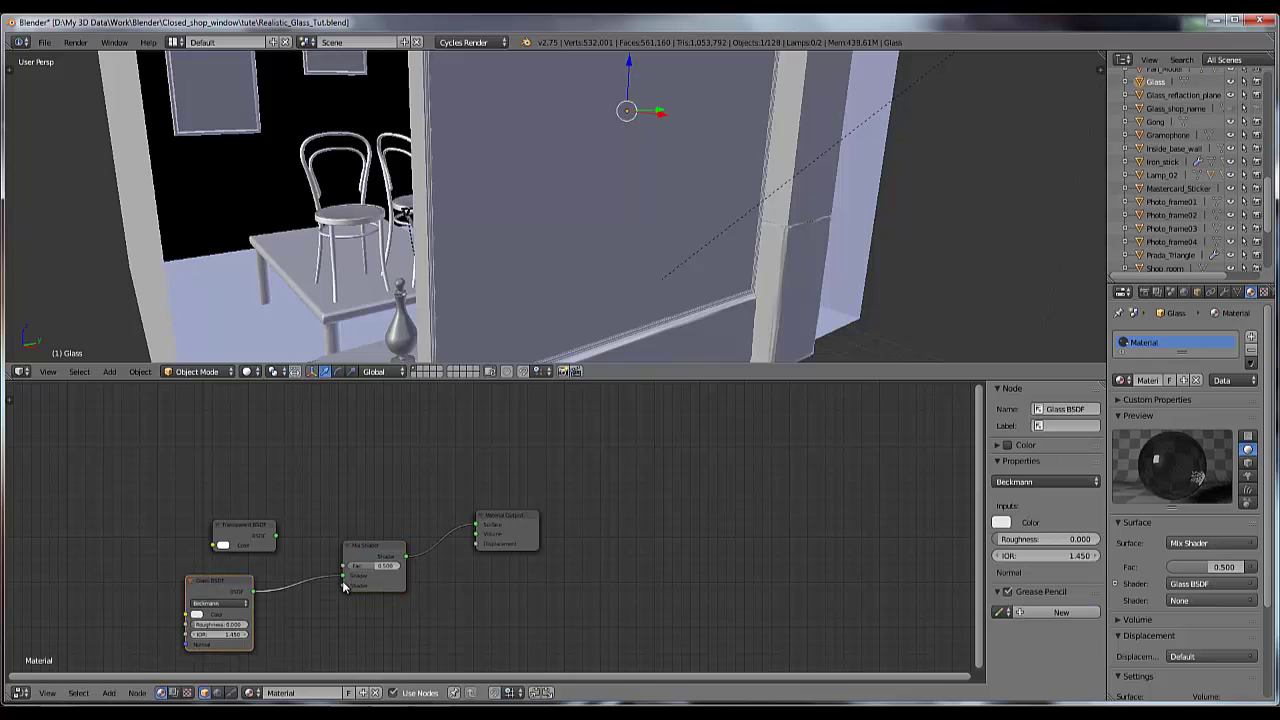
{"action": "left_click_drag", "start_coordinate": [343, 580], "coordinate": [343, 588]}
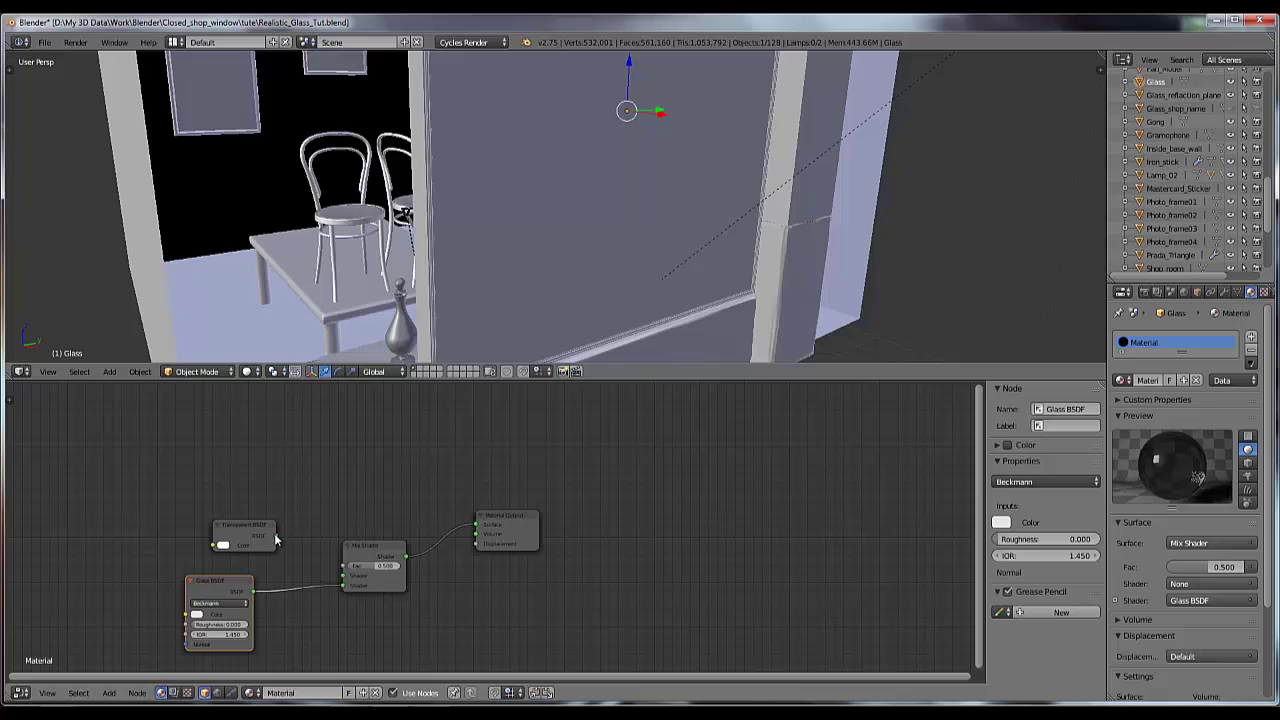
{"action": "left_click_drag", "start_coordinate": [275, 537], "coordinate": [400, 520]}
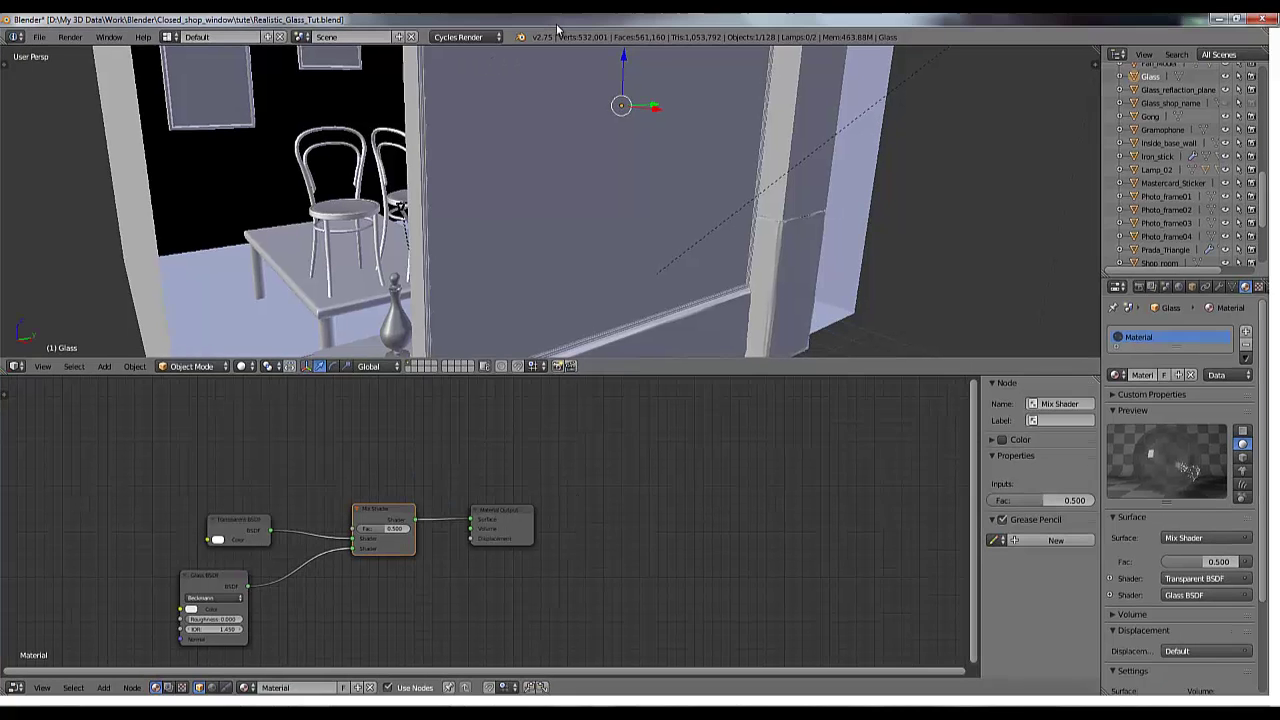
- Switch the 3D view to wireframe and place a Light Path node above the Transparent BSDF
{"action": "left_click", "coordinate": [244, 371]}
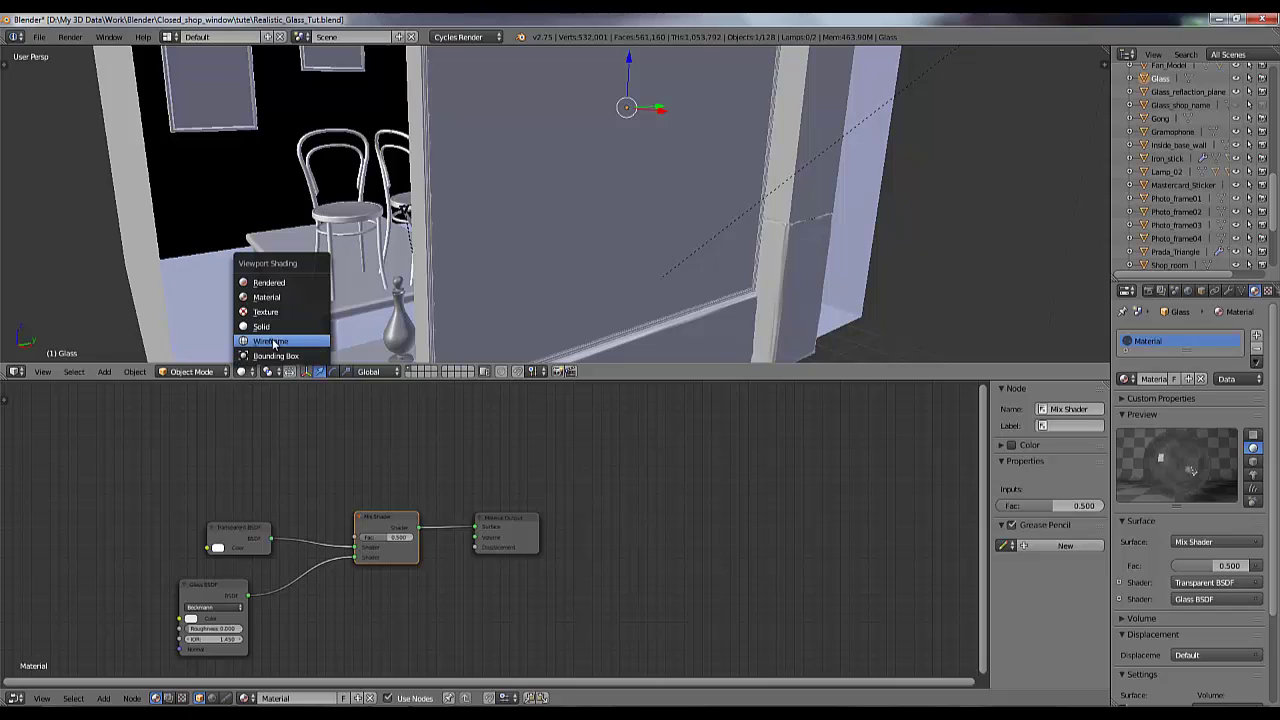
{"action": "key", "text": "Return"}
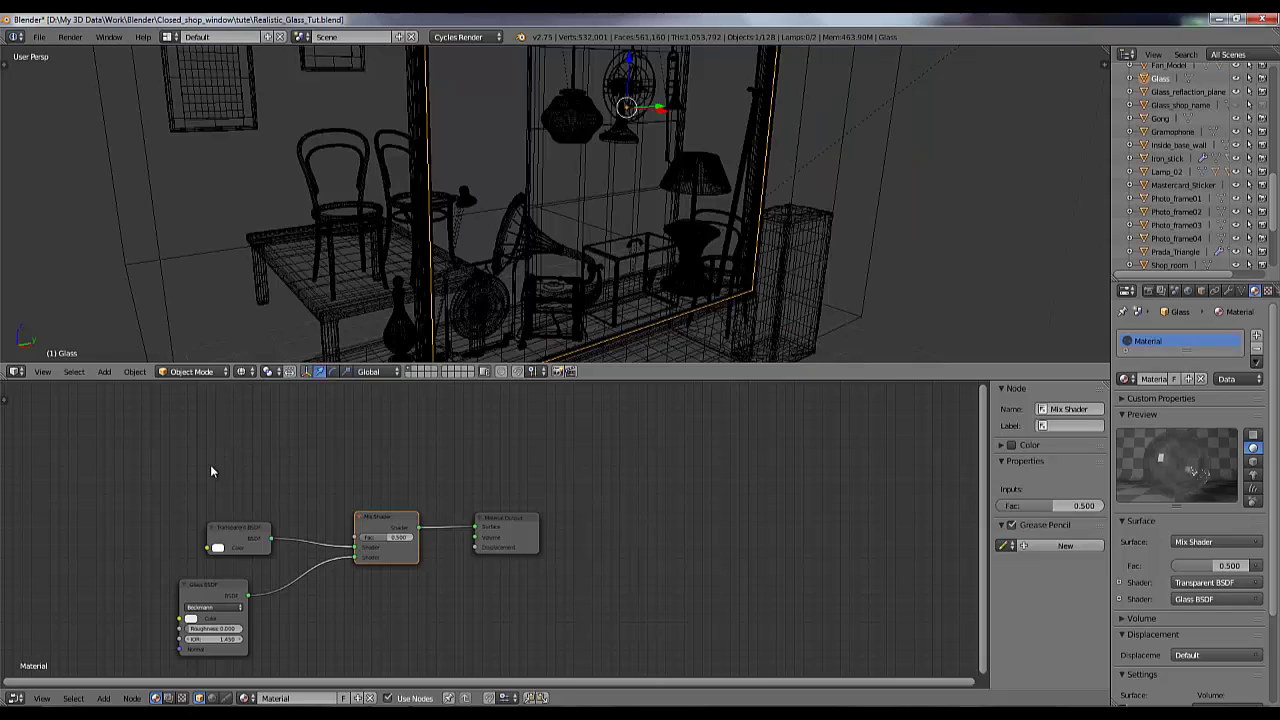
{"action": "left_click", "coordinate": [102, 698]}
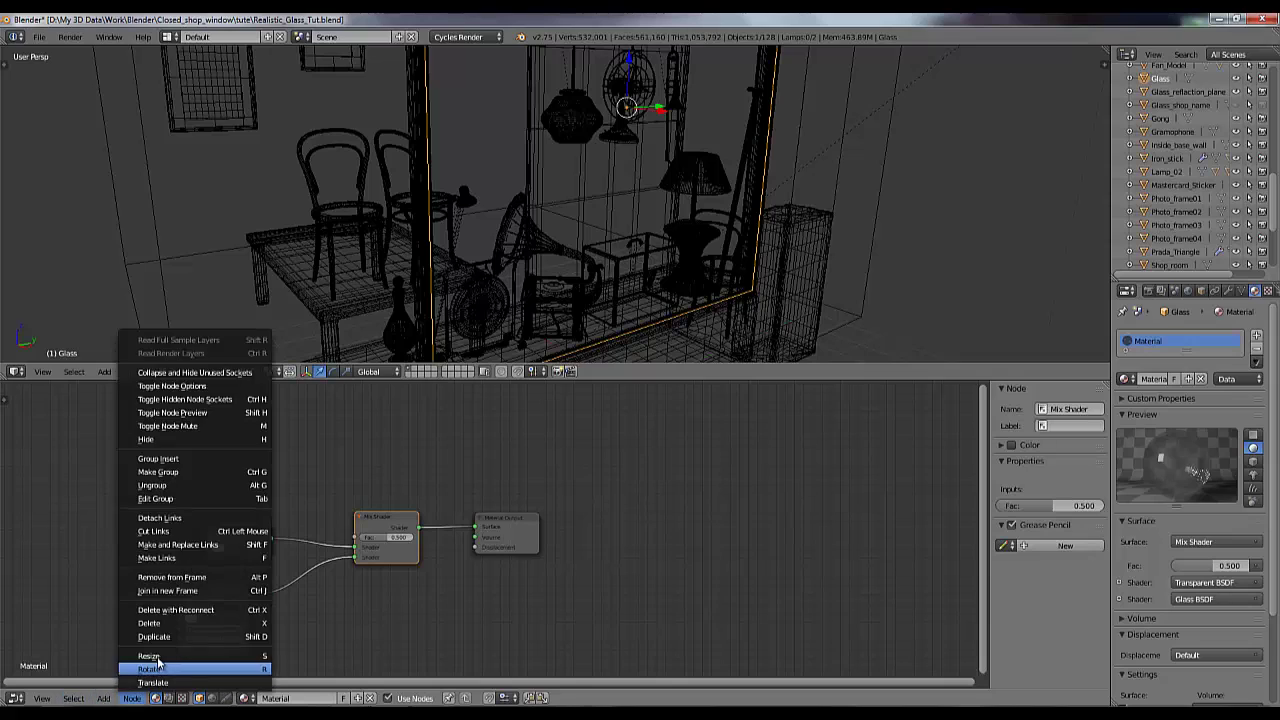
{"action": "mouse_move", "coordinate": [128, 670]}
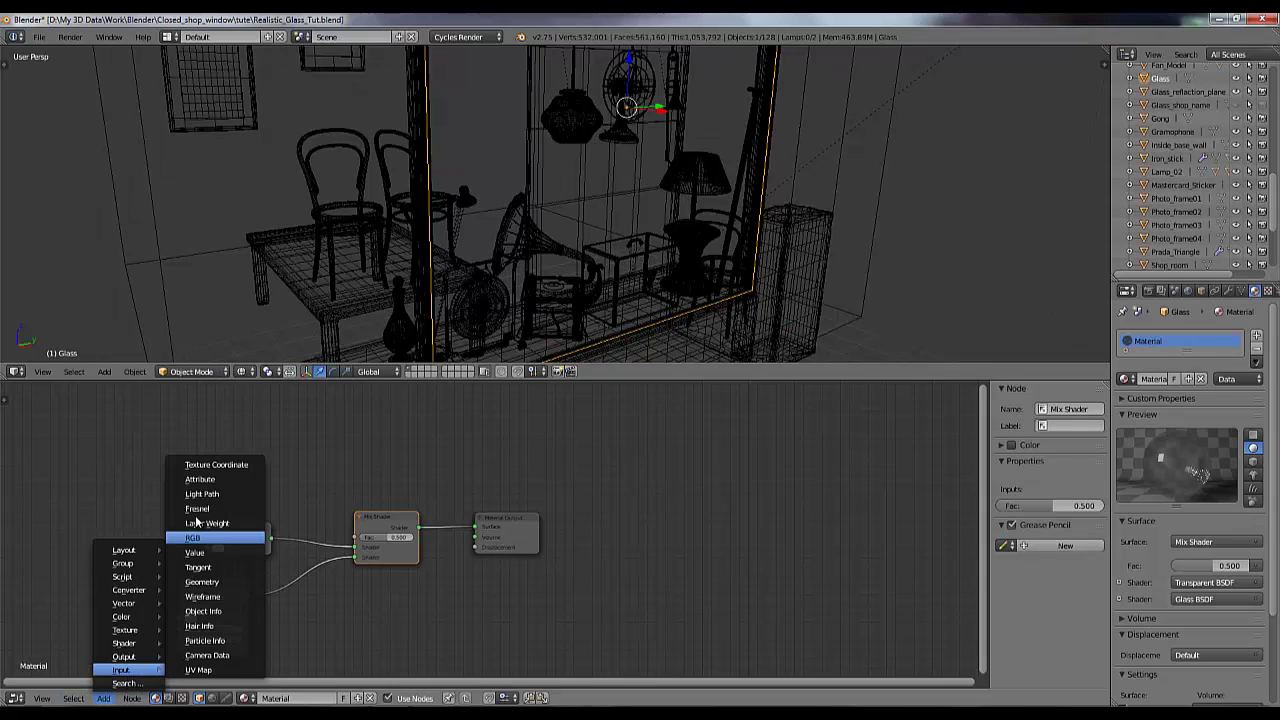
{"action": "left_click", "coordinate": [201, 494]}
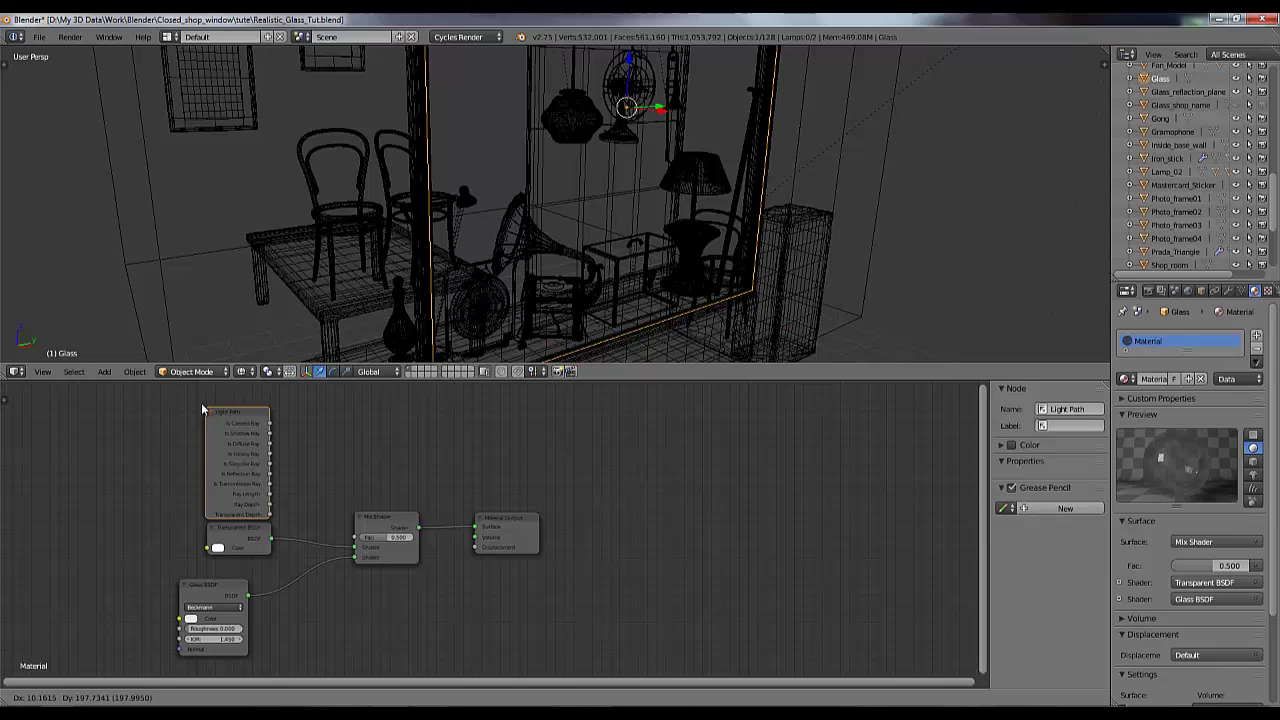
{"action": "left_click", "coordinate": [201, 406]}
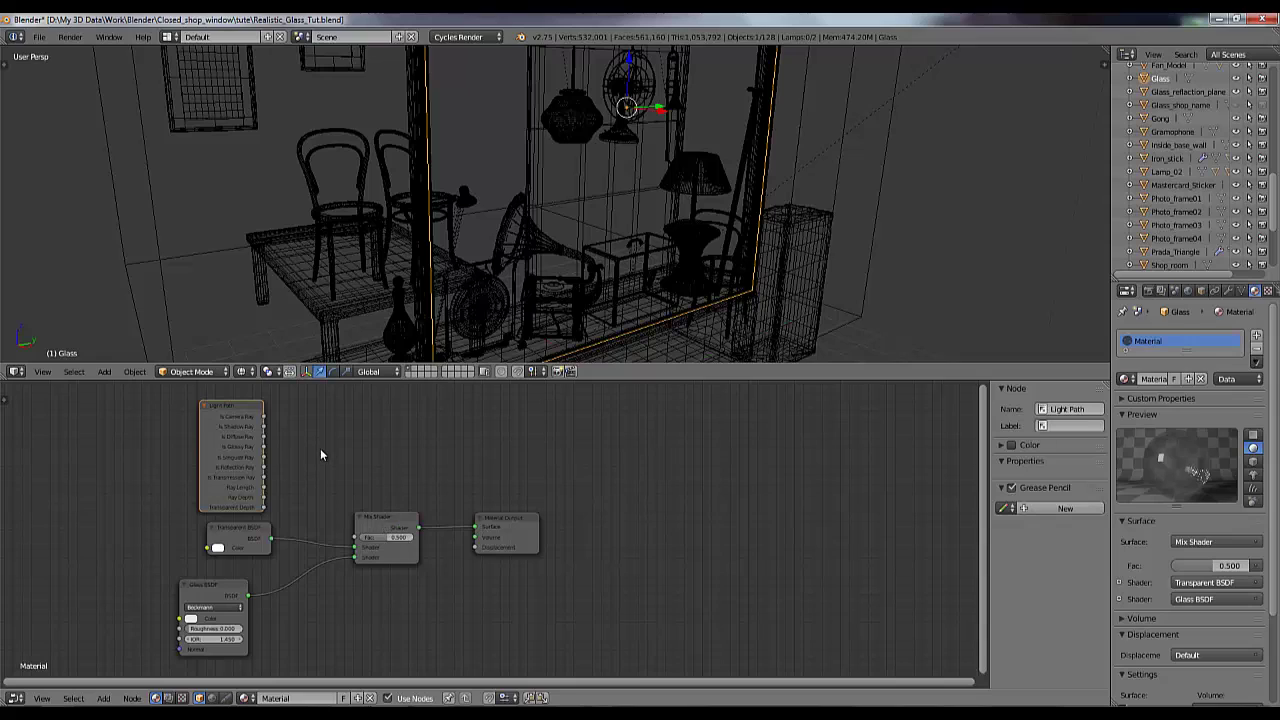
{"action": "left_click", "coordinate": [104, 698]}
{"action": "mouse_move", "coordinate": [136, 646]}
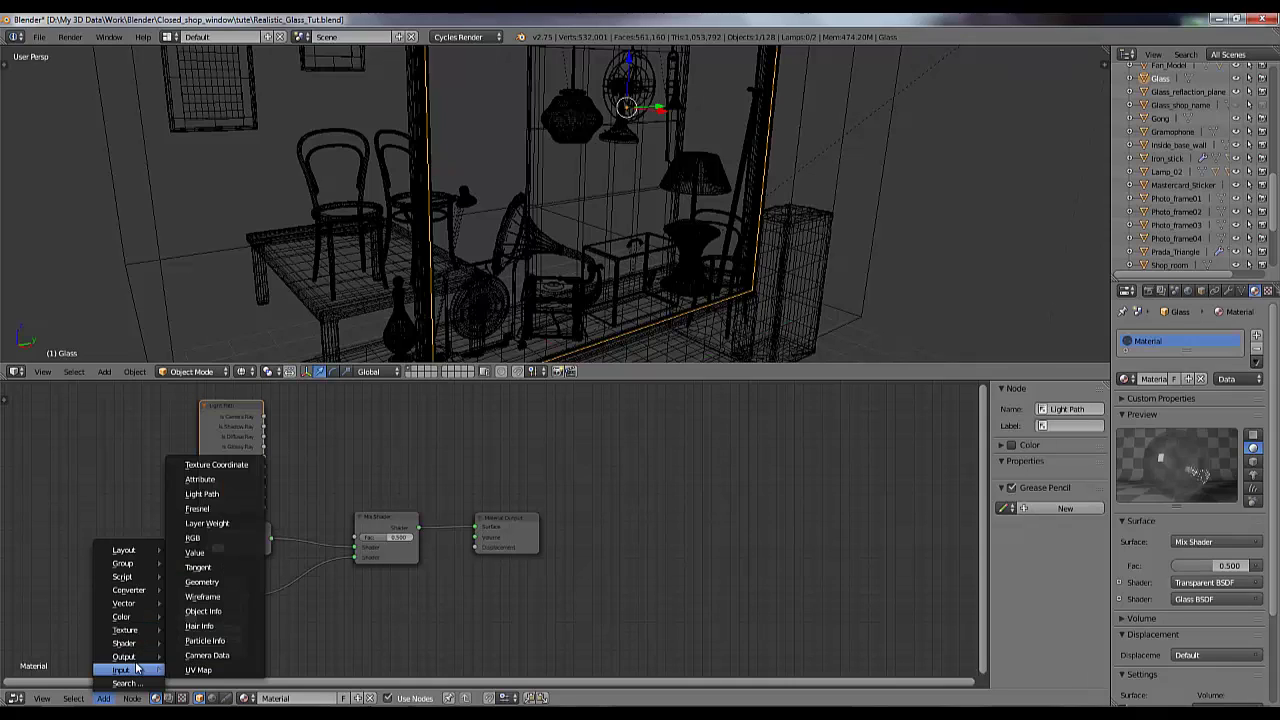
- Add a MixRGB node set to Add, fed by two Light Path outputs, driving the Mix Shader Fac
{"action": "mouse_move", "coordinate": [143, 617]}
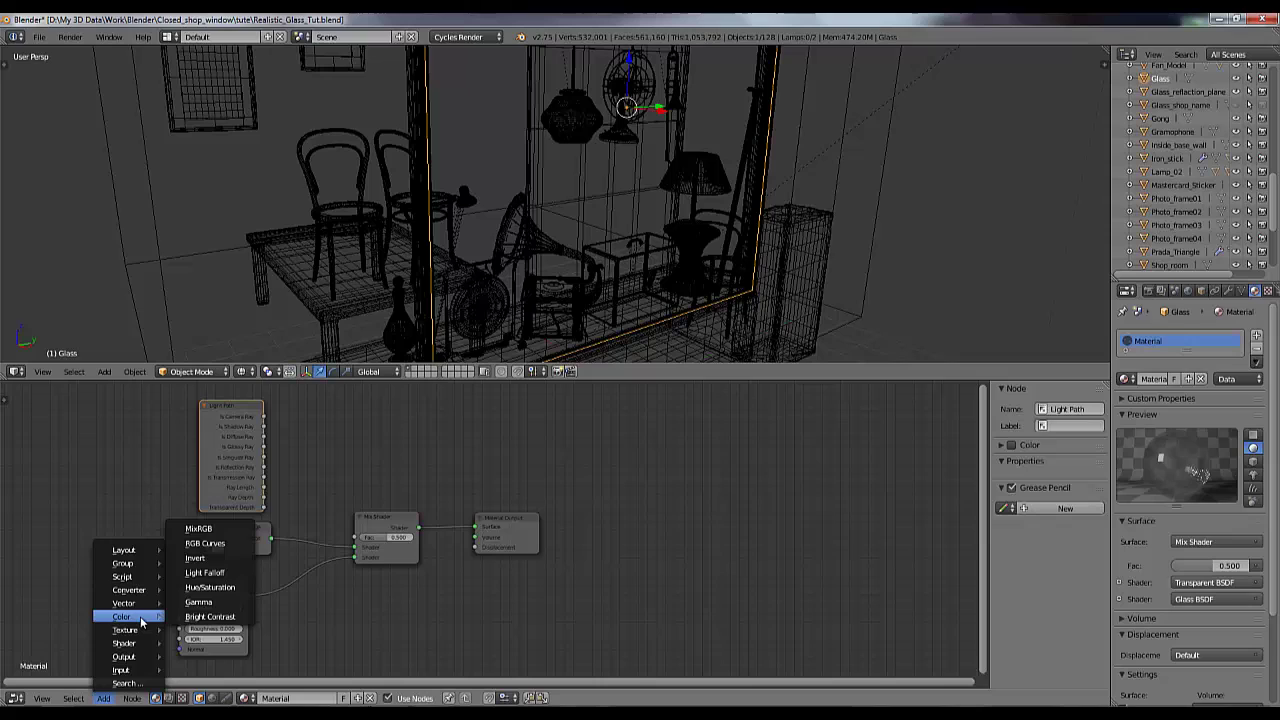
{"action": "left_click", "coordinate": [213, 527]}
{"action": "left_click", "coordinate": [298, 428]}
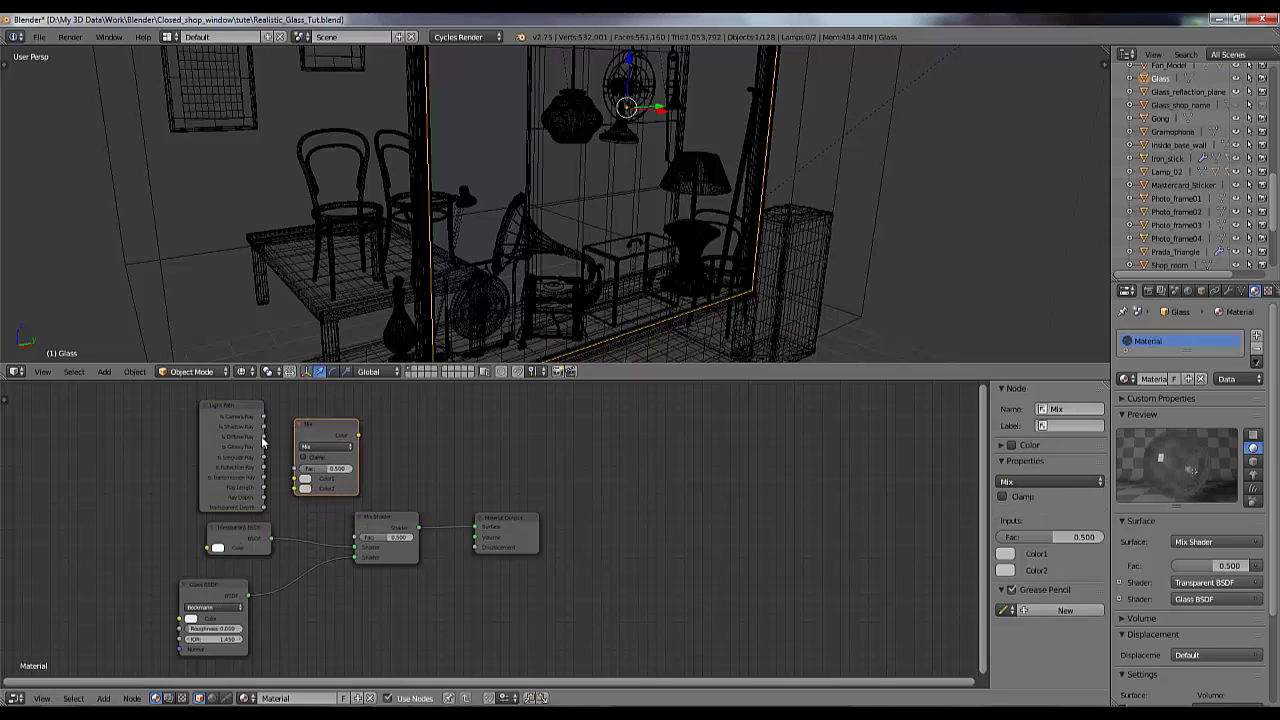
{"action": "left_click_drag", "start_coordinate": [214, 412], "coordinate": [228, 500]}
{"action": "left_click_drag", "start_coordinate": [237, 424], "coordinate": [294, 479]}
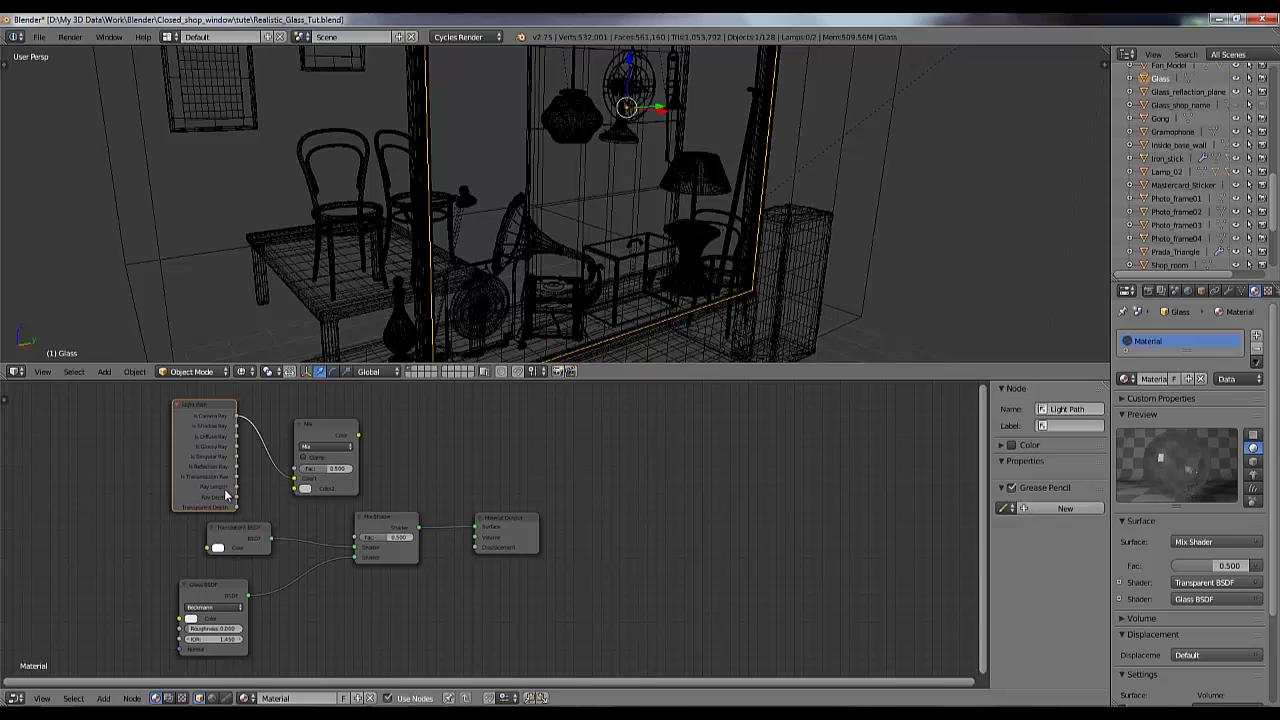
{"action": "left_click_drag", "start_coordinate": [237, 487], "coordinate": [296, 488]}
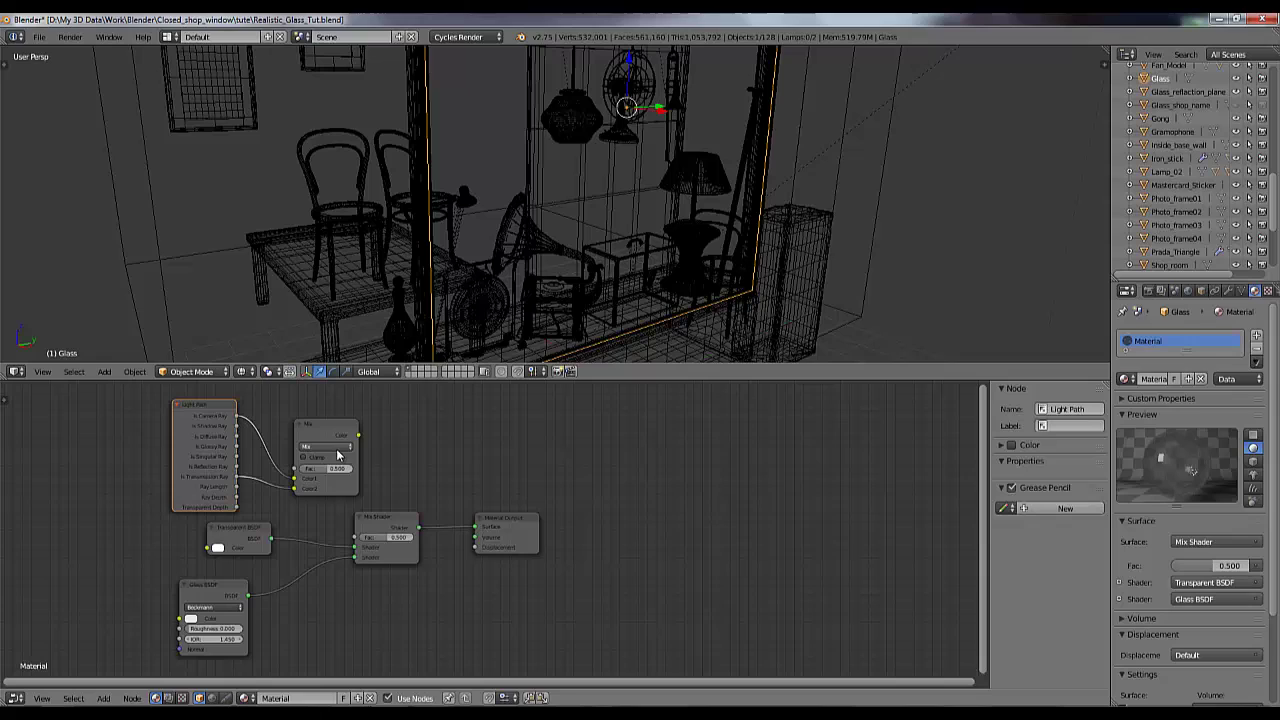
{"action": "left_click", "coordinate": [327, 447]}
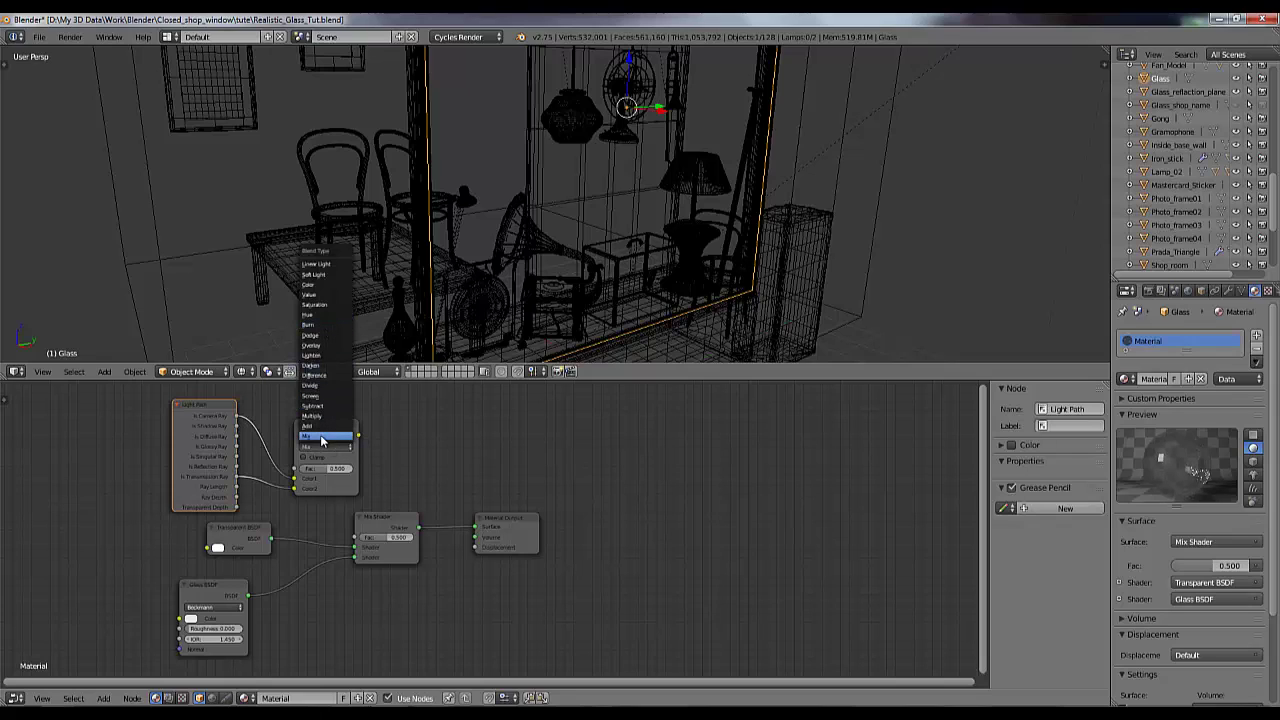
{"action": "left_click", "coordinate": [320, 427]}
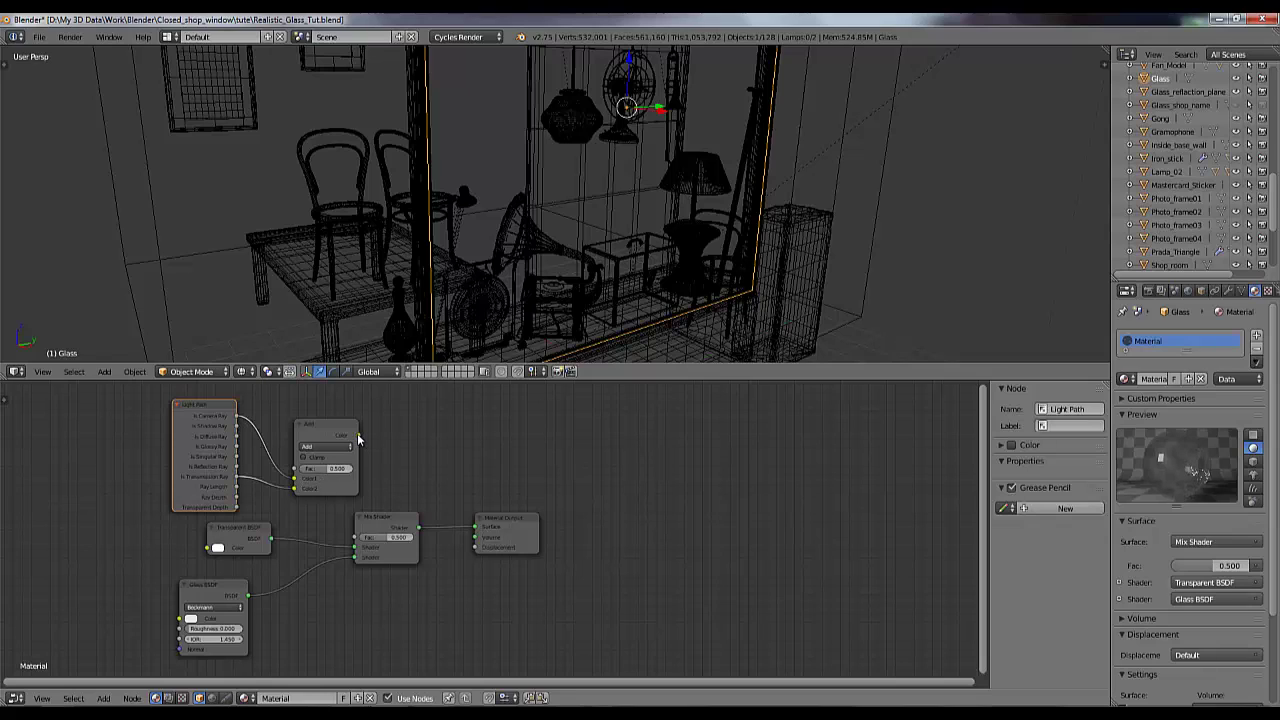
{"action": "left_click_drag", "start_coordinate": [358, 437], "coordinate": [433, 487]}
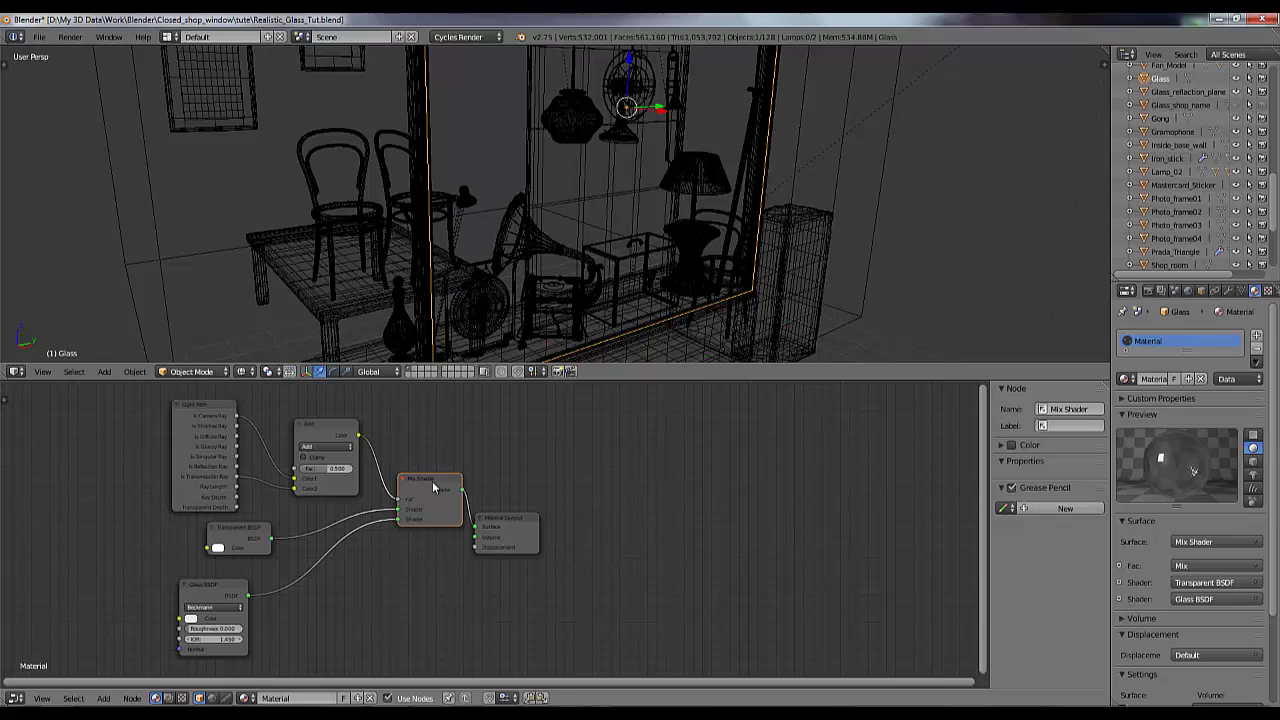
{"action": "left_click_drag", "start_coordinate": [520, 527], "coordinate": [612, 522]}
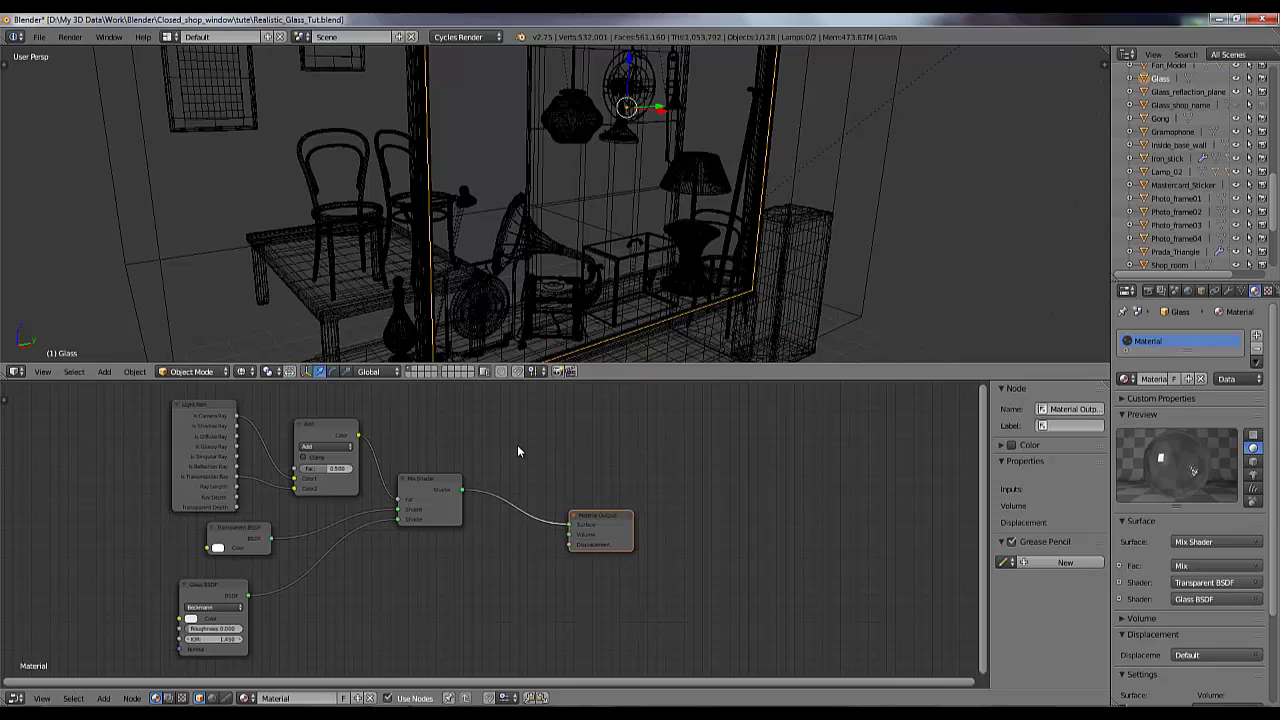
- Drag the Material Output node up and to the right of the Mix Shader
{"action": "left_click_drag", "start_coordinate": [620, 523], "coordinate": [662, 507]}
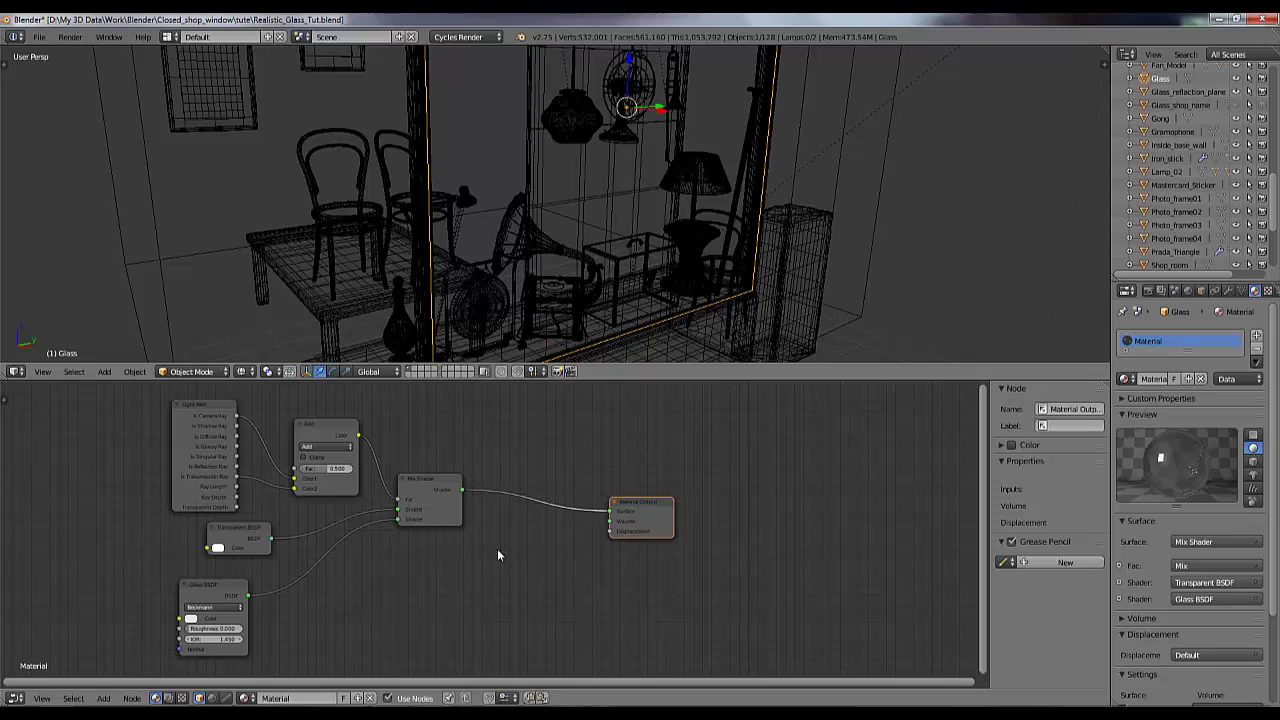
- Insert a second Mix Shader on the link just before the Material Output
{"action": "left_click", "coordinate": [106, 700]}
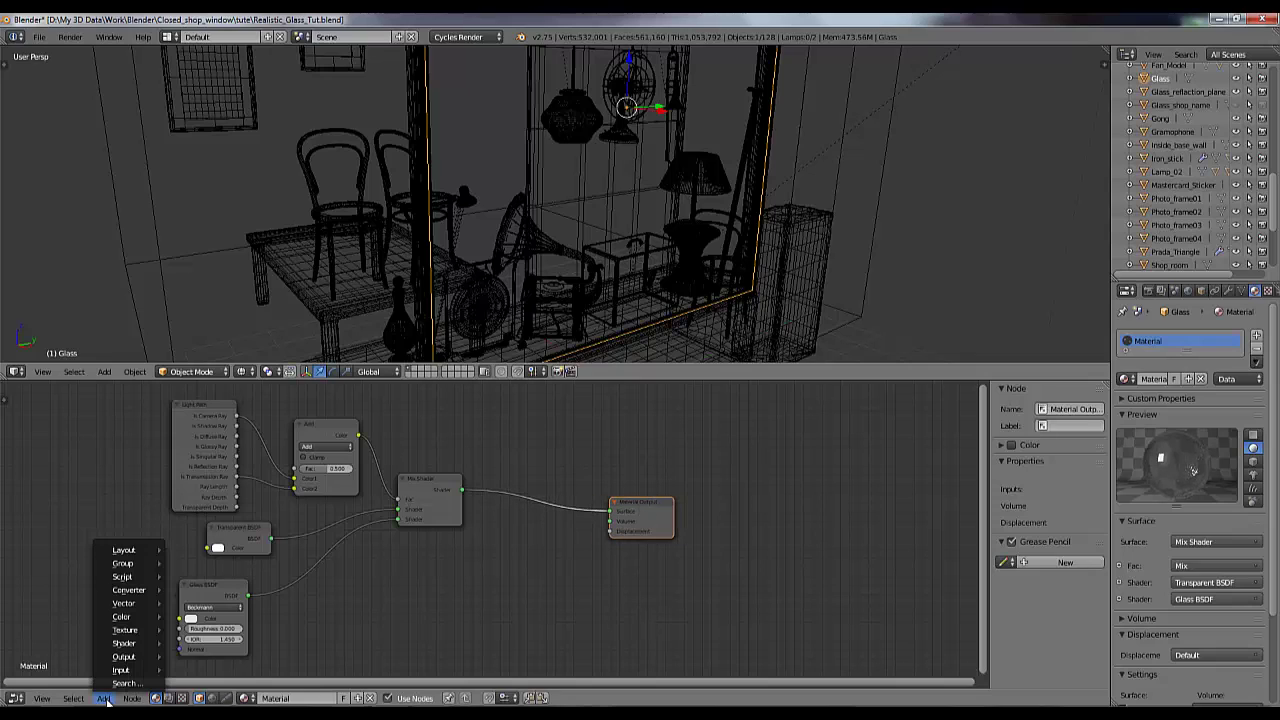
{"action": "mouse_move", "coordinate": [128, 617]}
{"action": "mouse_move", "coordinate": [126, 643]}
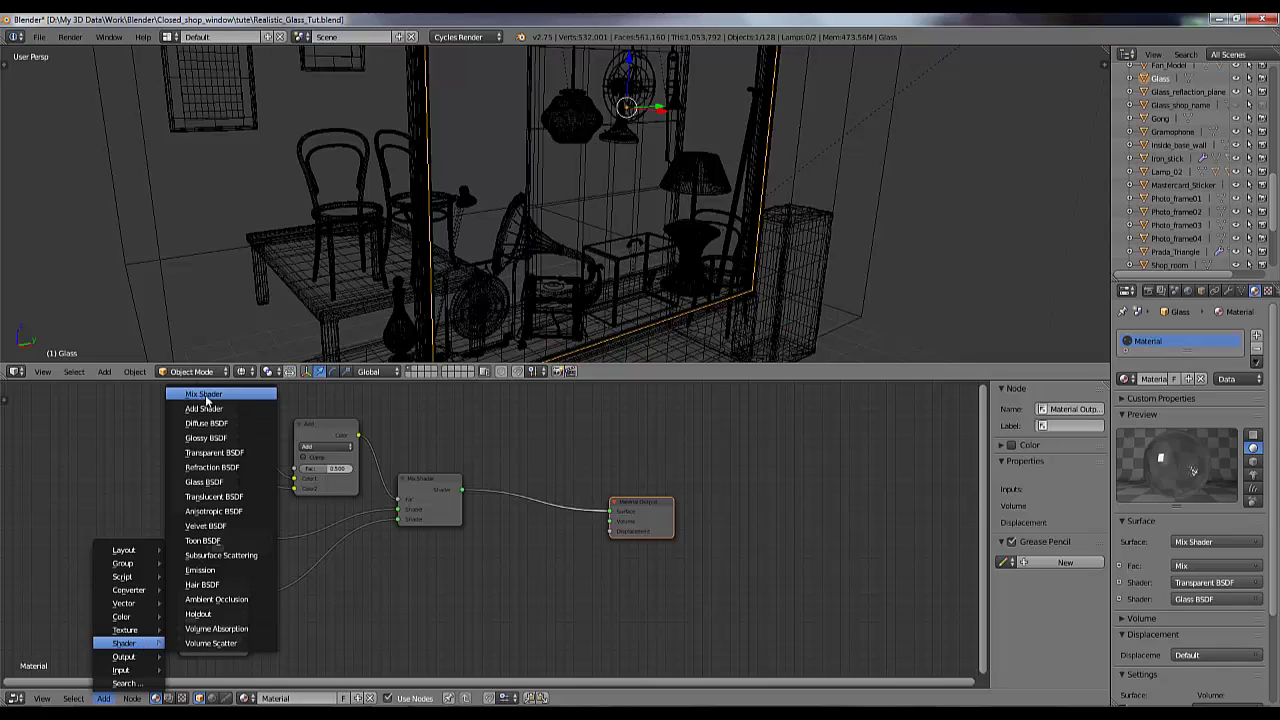
{"action": "left_click", "coordinate": [203, 395]}
{"action": "left_click", "coordinate": [523, 487]}
- Add an Image Texture node above the mixes and shift the output and new Mix Shader right
{"action": "left_click", "coordinate": [132, 699]}
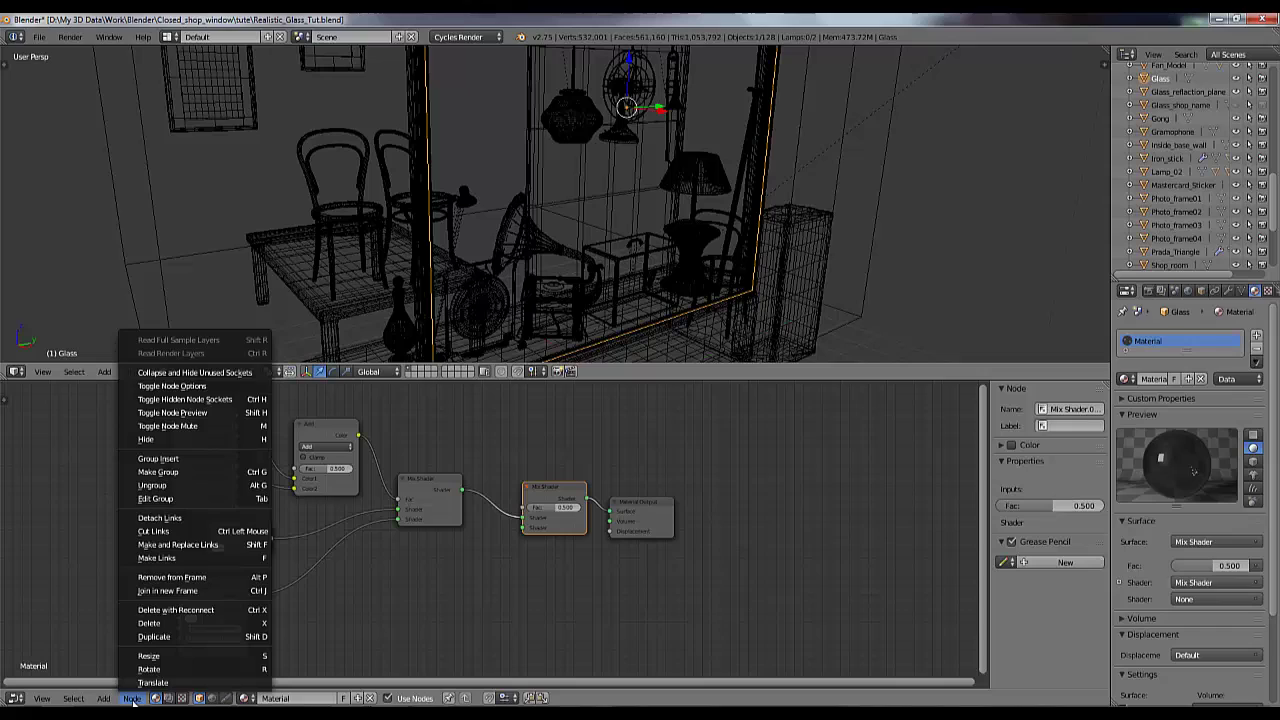
{"action": "mouse_move", "coordinate": [101, 699]}
{"action": "mouse_move", "coordinate": [125, 630]}
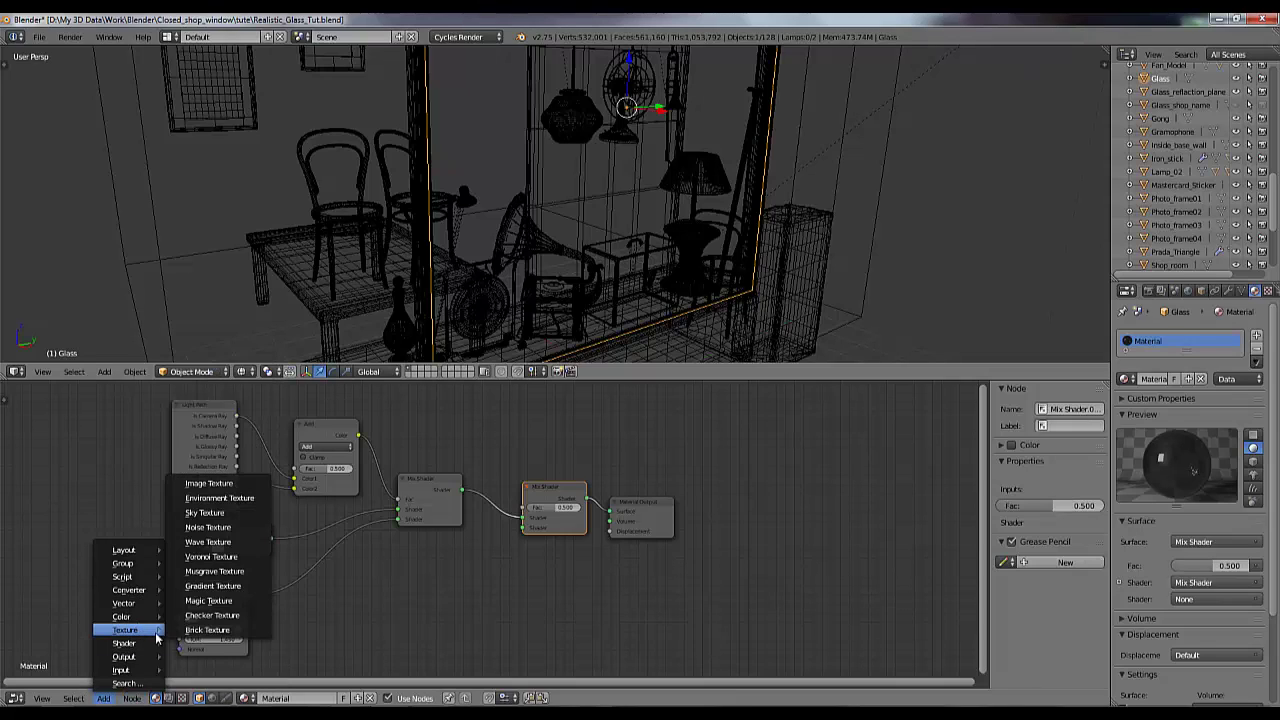
{"action": "left_click", "coordinate": [209, 483]}
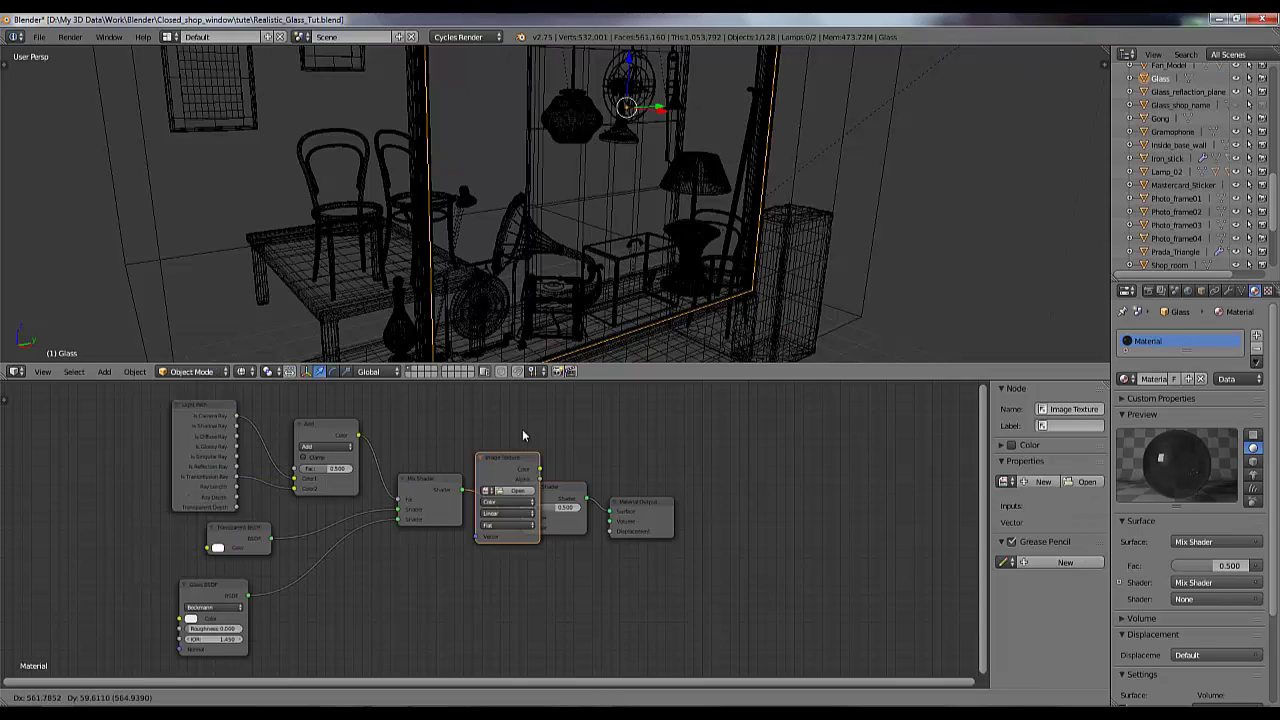
{"action": "left_click", "coordinate": [472, 394]}
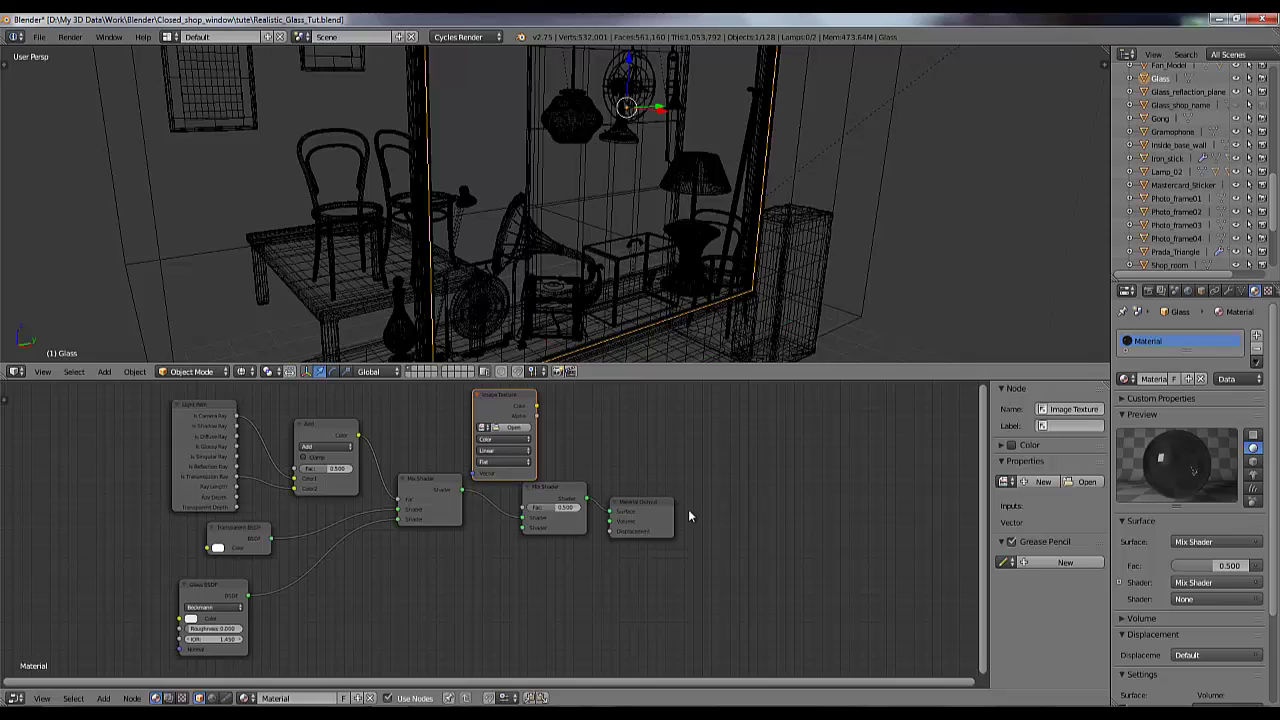
{"action": "left_click_drag", "start_coordinate": [688, 515], "coordinate": [742, 523]}
{"action": "left_click_drag", "start_coordinate": [566, 496], "coordinate": [596, 525]}
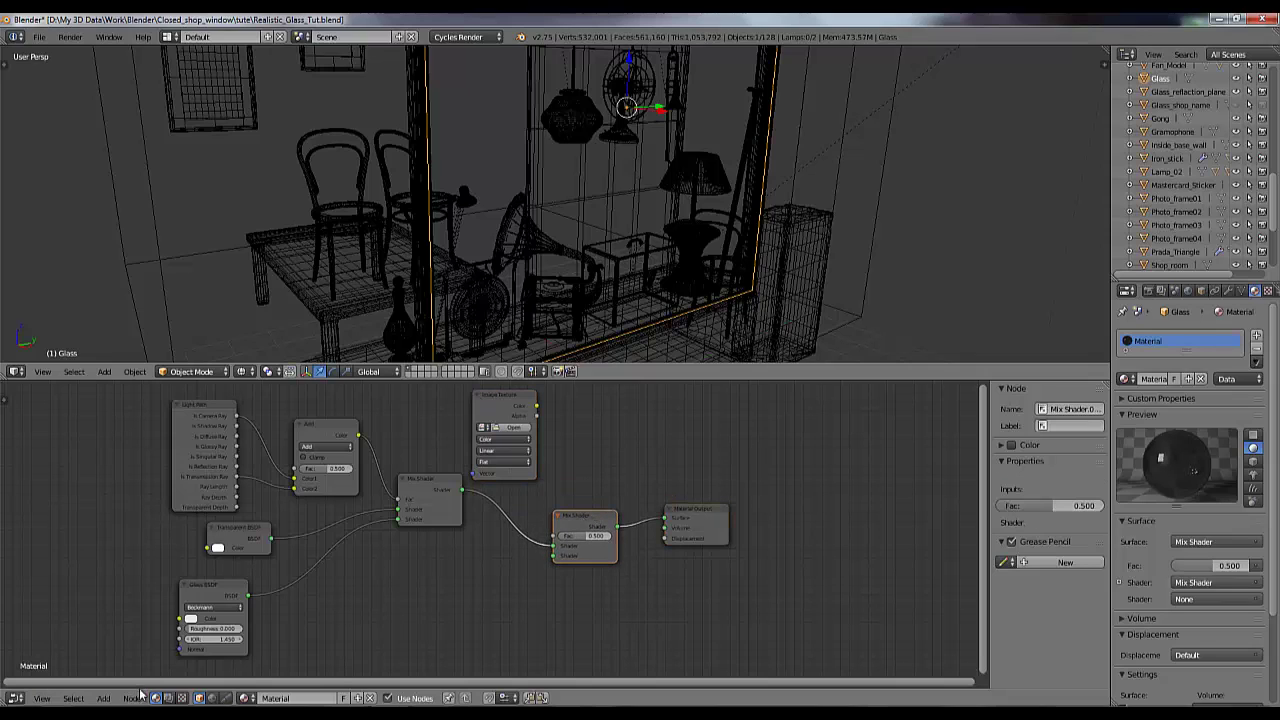
- Add a Diffuse BSDF into the second Mix Shader, with the Image Texture color as its factor
{"action": "left_click", "coordinate": [110, 699]}
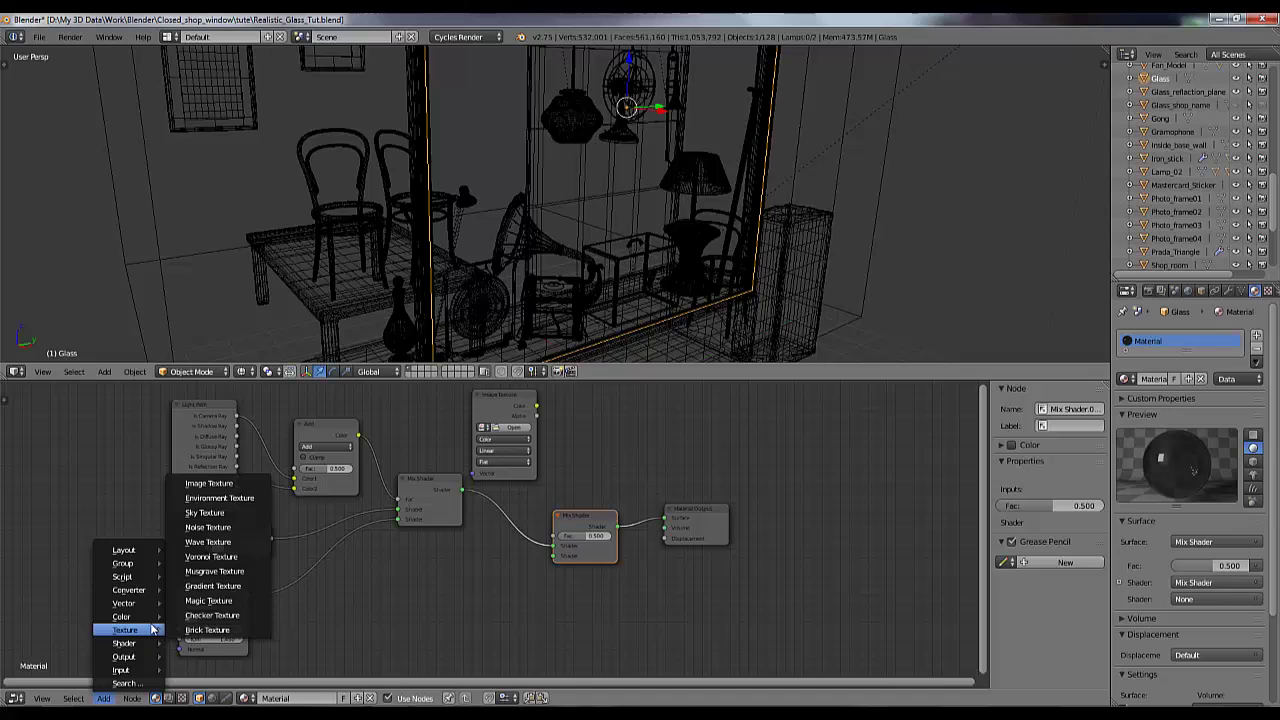
{"action": "mouse_move", "coordinate": [148, 643]}
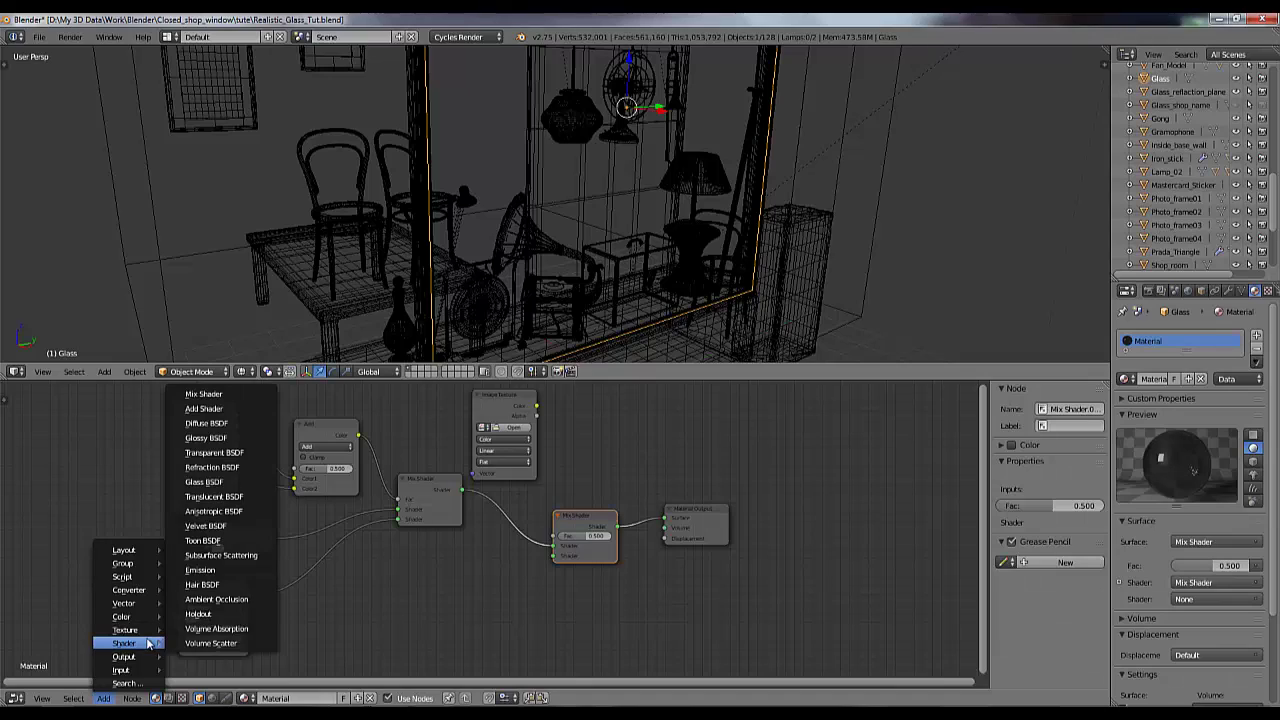
{"action": "left_click", "coordinate": [224, 428]}
{"action": "left_click", "coordinate": [516, 619]}
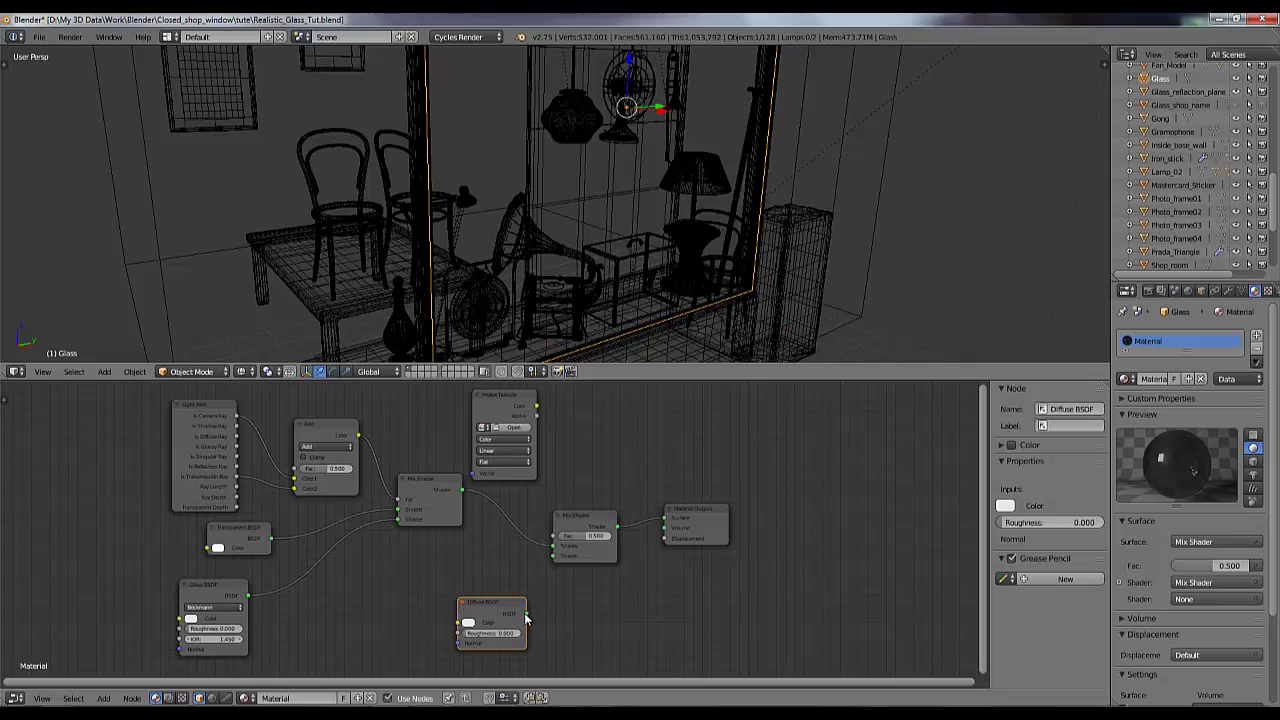
{"action": "left_click_drag", "start_coordinate": [525, 614], "coordinate": [552, 557]}
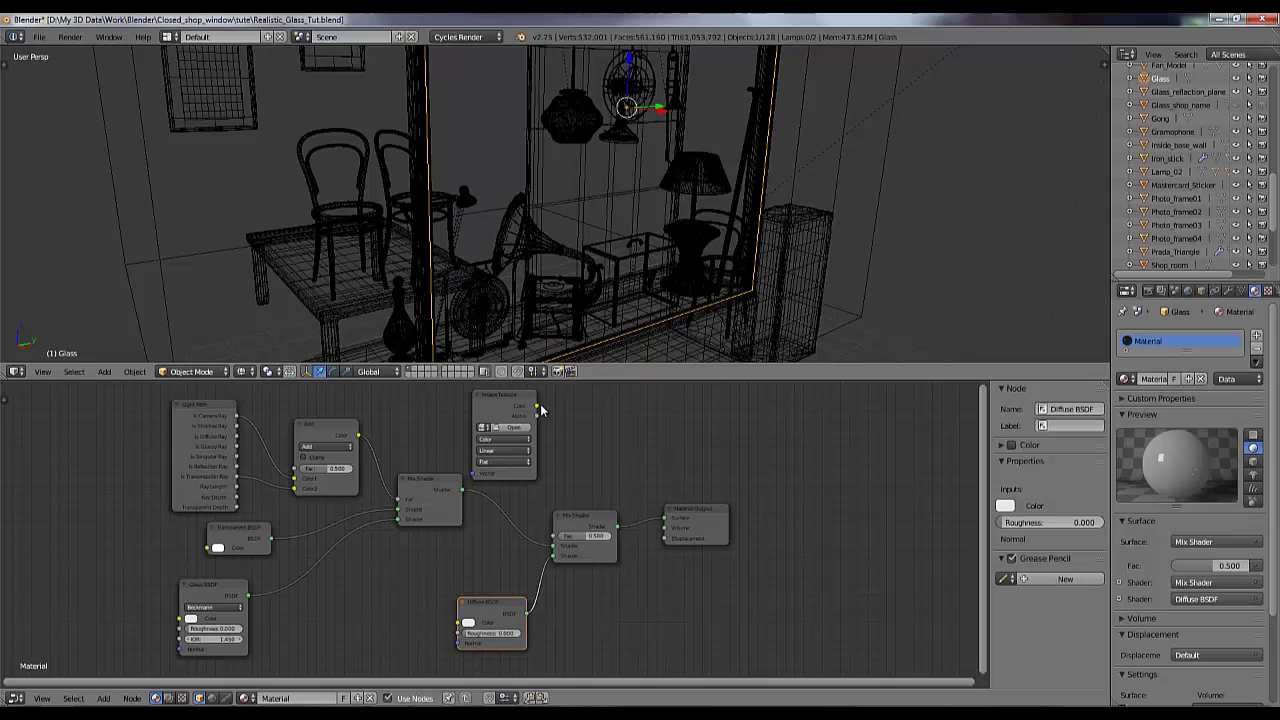
{"action": "left_click_drag", "start_coordinate": [537, 407], "coordinate": [553, 537]}
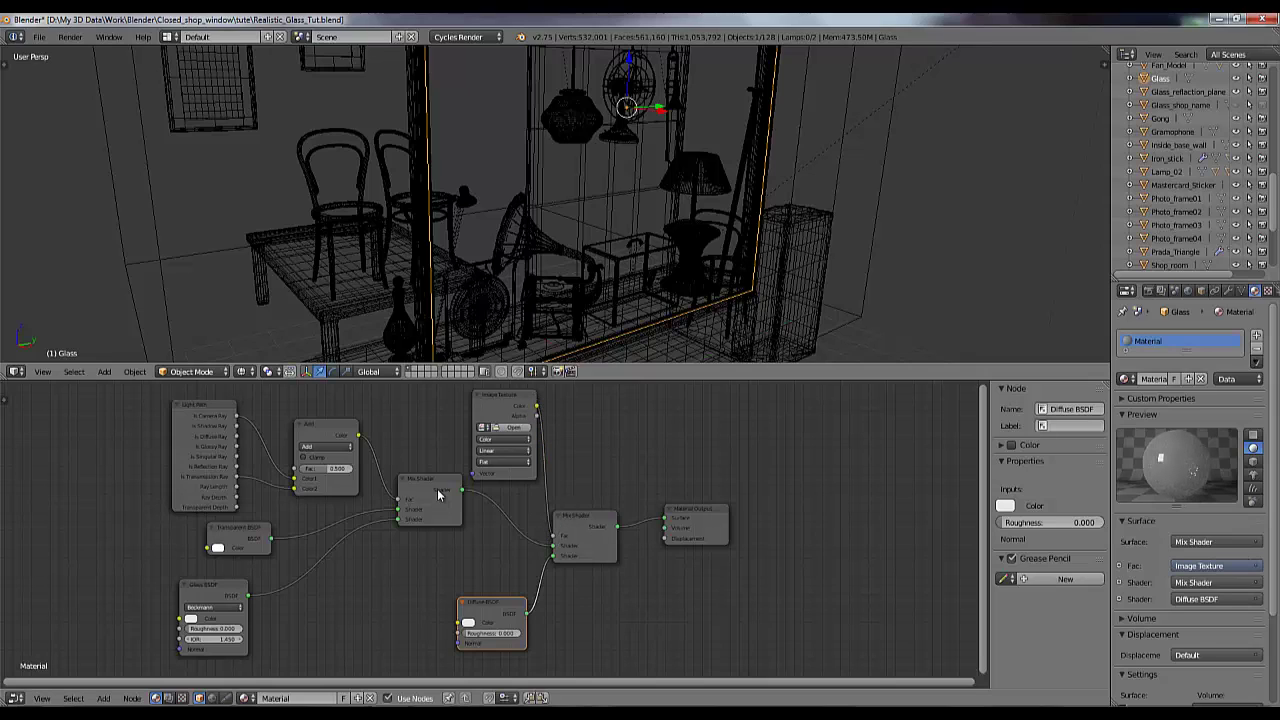
{"action": "left_click", "coordinate": [422, 500]}
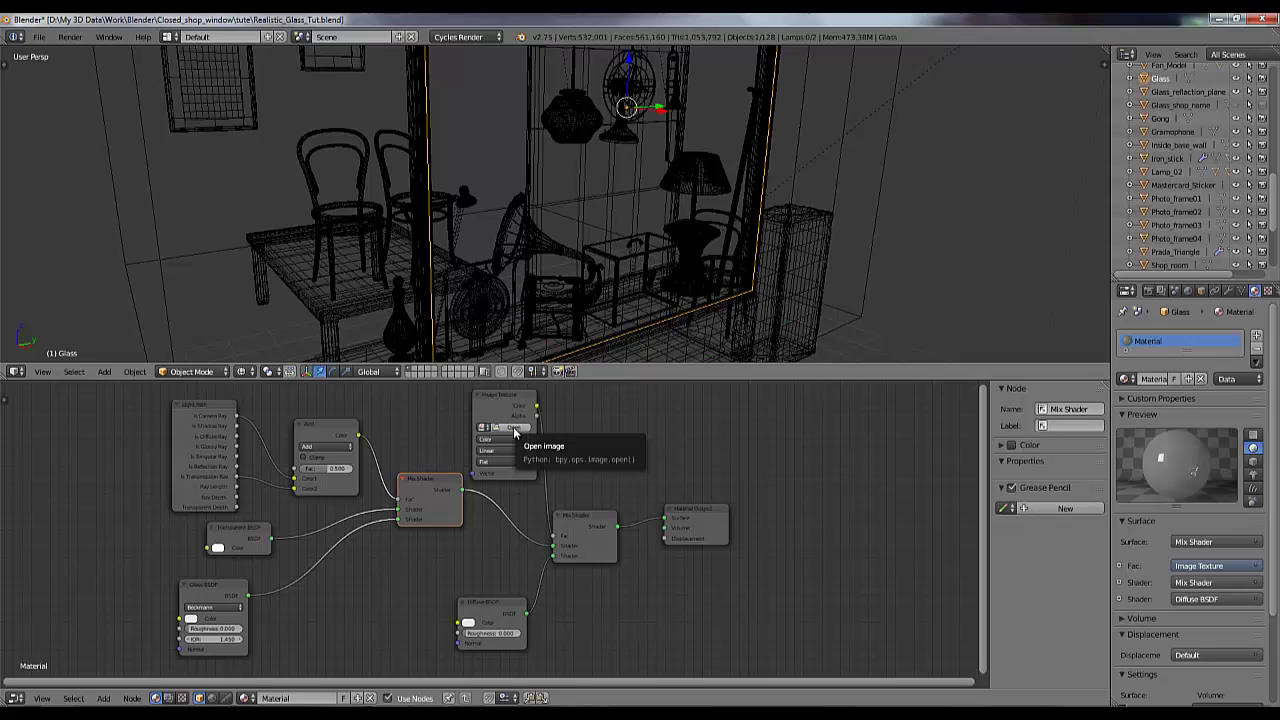
{"action": "left_click", "coordinate": [352, 712]}
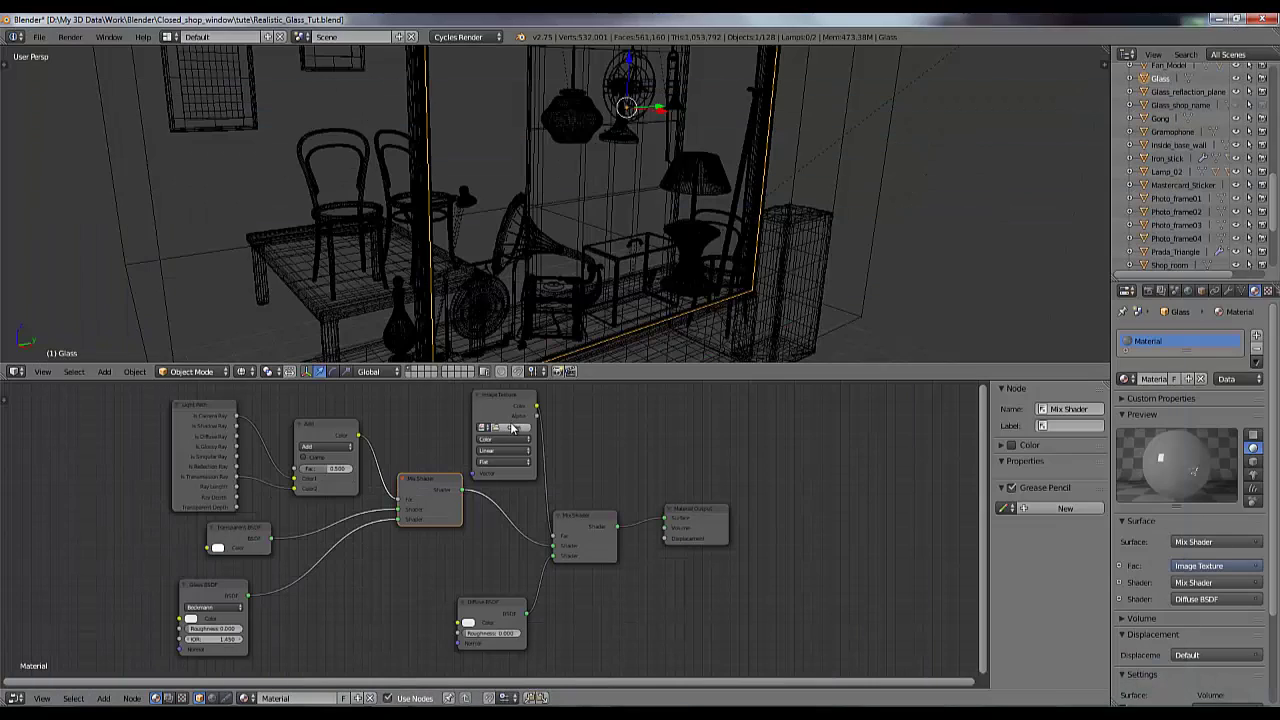
- Load Window_glass_decals_Tex02.png from the Textures folder into the Image Texture node
{"action": "left_click", "coordinate": [511, 429]}
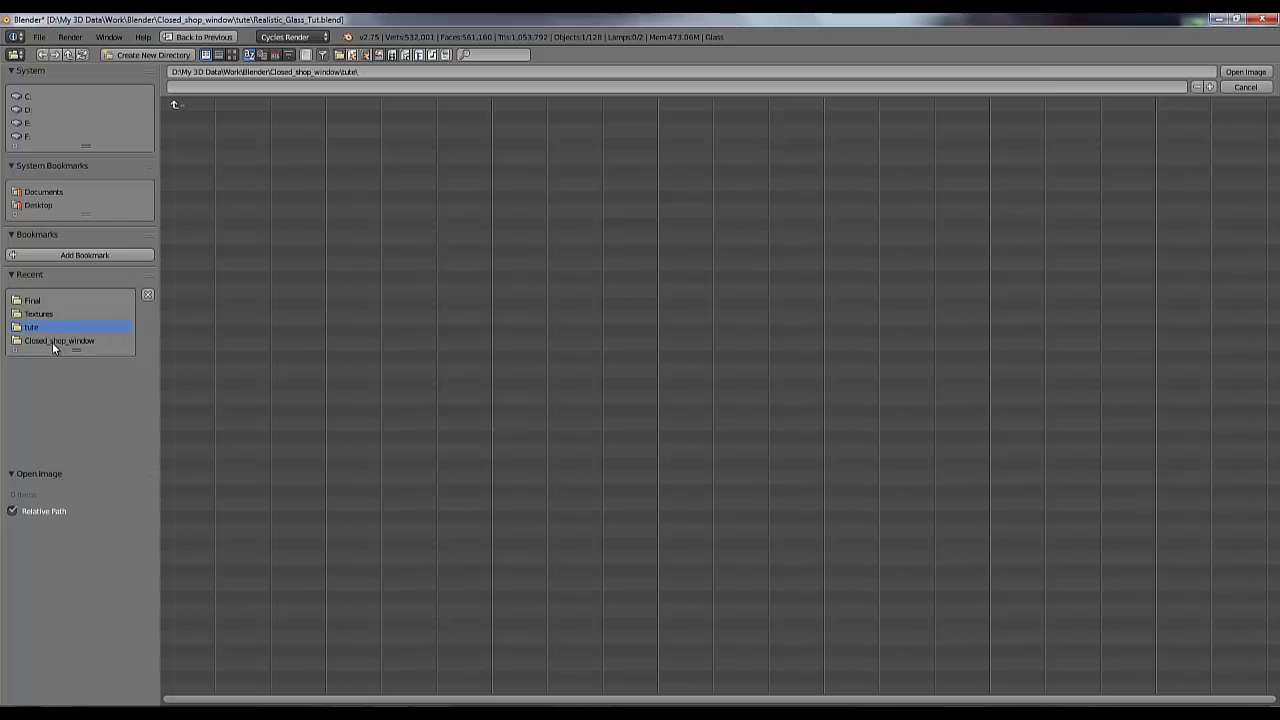
{"action": "left_click", "coordinate": [44, 313]}
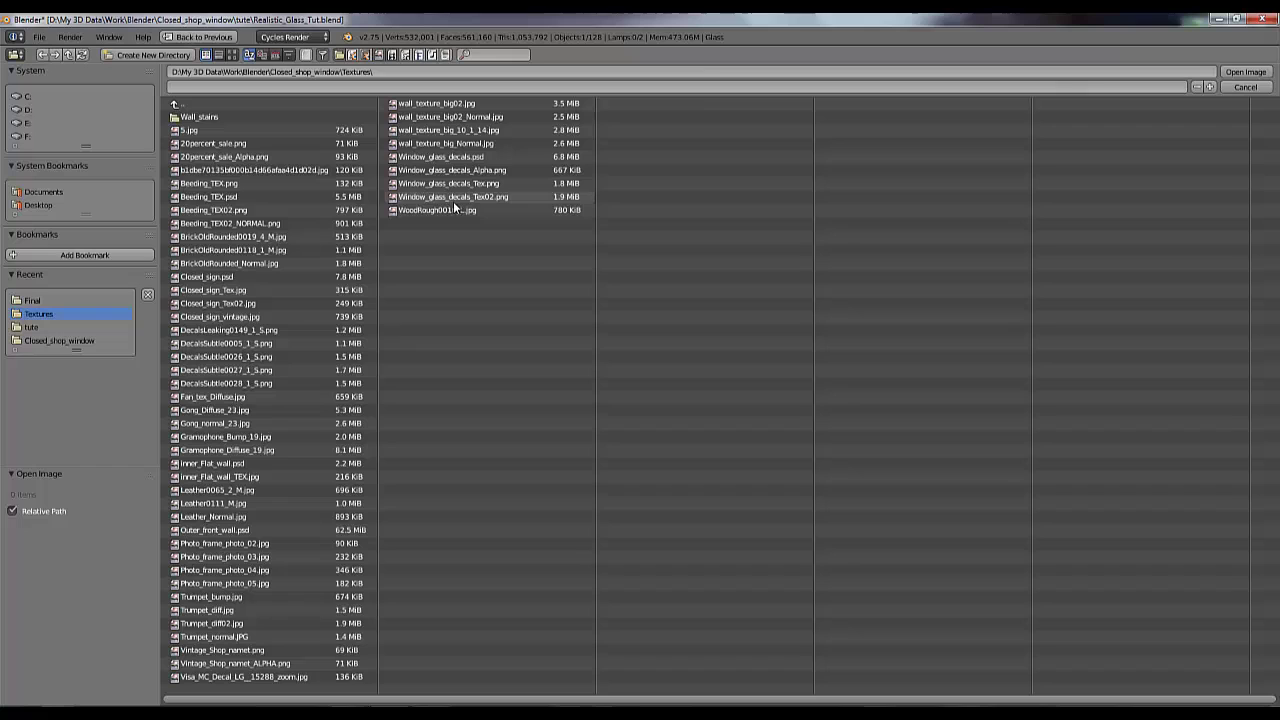
{"action": "left_click", "coordinate": [486, 198]}
{"action": "left_click", "coordinate": [1244, 72]}
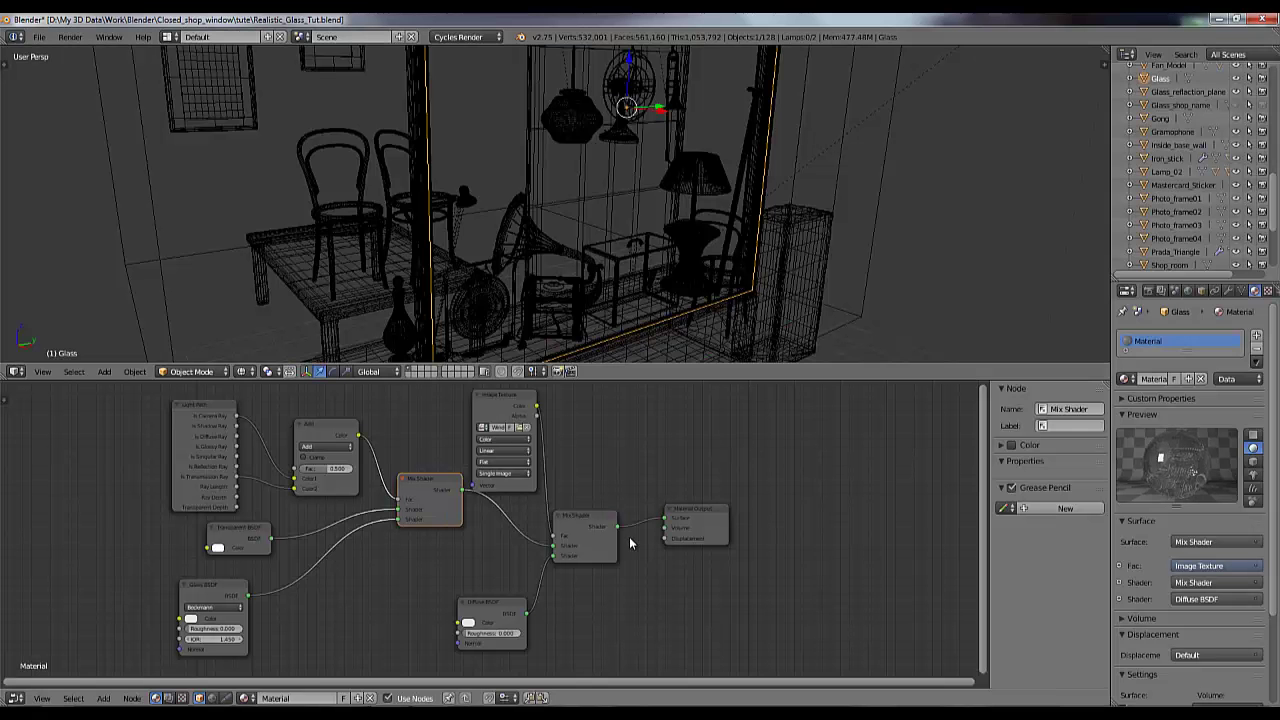
{"action": "left_click_drag", "start_coordinate": [433, 490], "coordinate": [425, 506]}
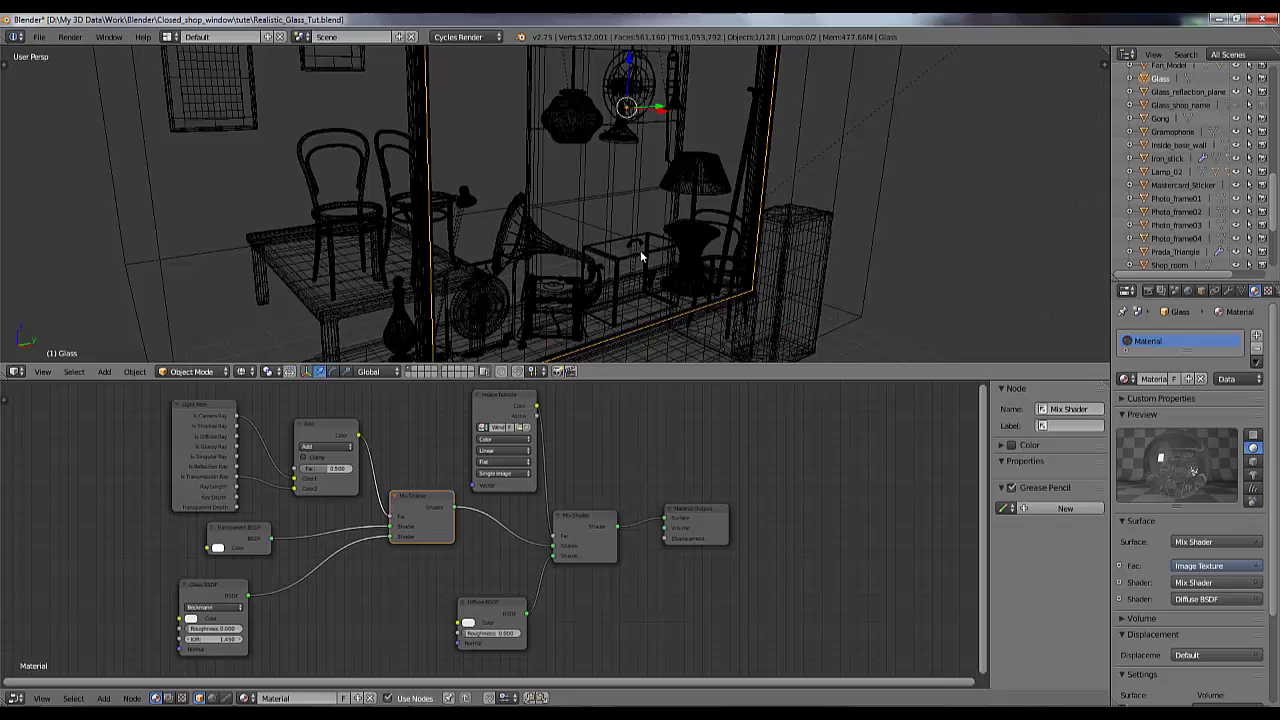
- Switch the viewport to the scene camera view with Numpad 0
{"action": "key", "text": "KP_0"}
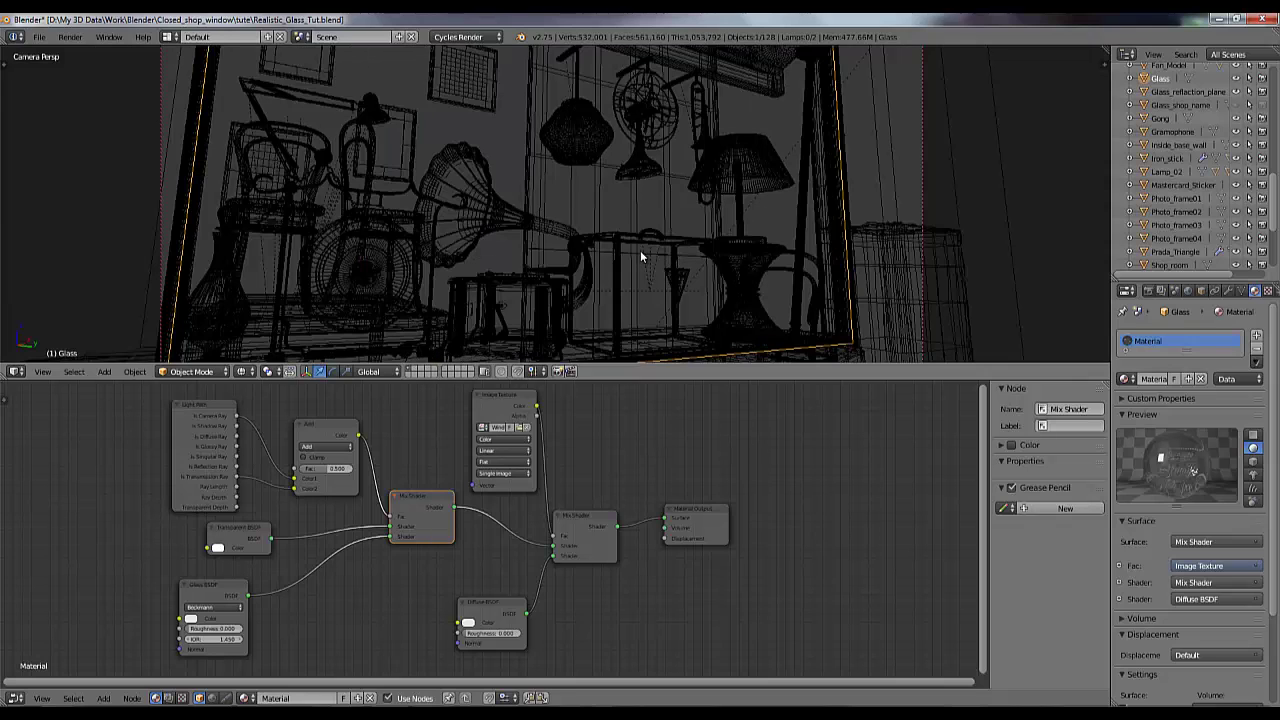